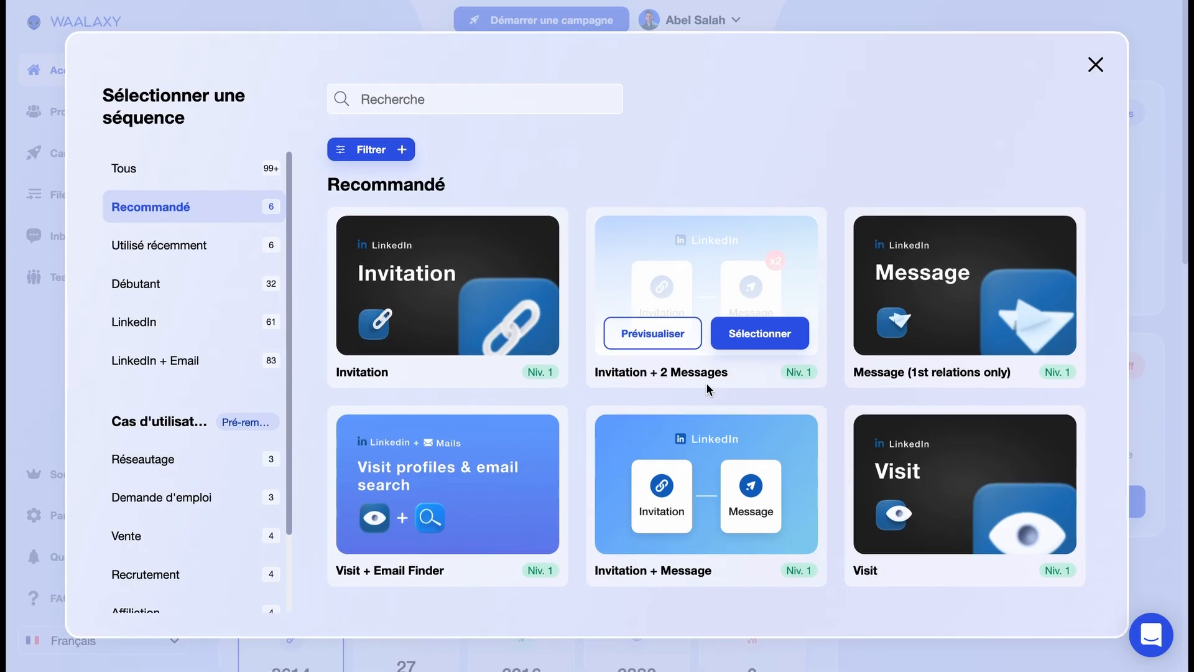
Browse the recently used and complete sequence templates, and preview the Visit + Email Finder + Invitation + Message sequence.
{"action": "left_click", "coordinate": [198, 249]}
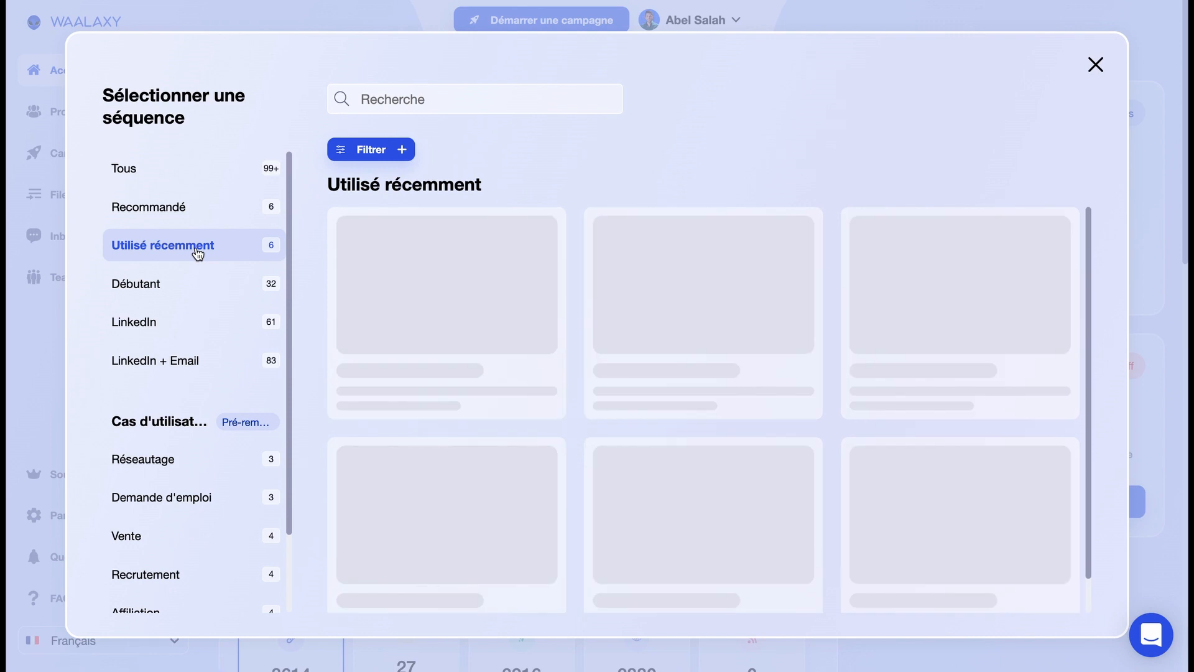
{"action": "scroll", "coordinate": [558, 417], "scroll_direction": "down", "scroll_amount": 1}
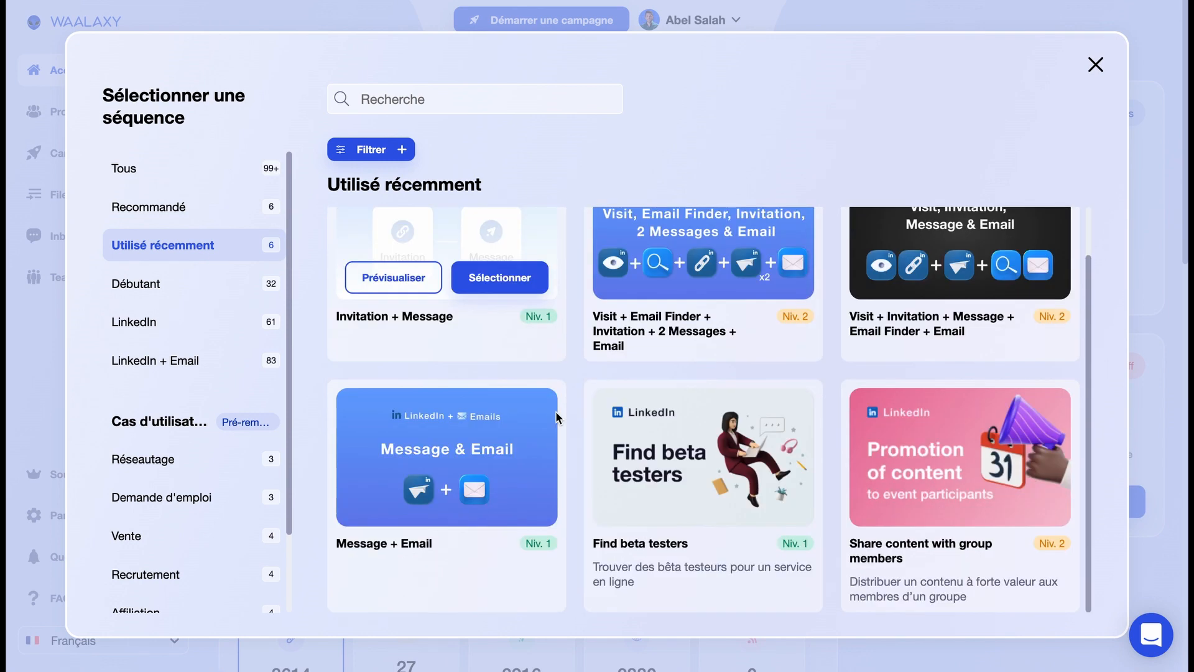
{"action": "scroll", "coordinate": [558, 417], "scroll_direction": "up", "scroll_amount": 1}
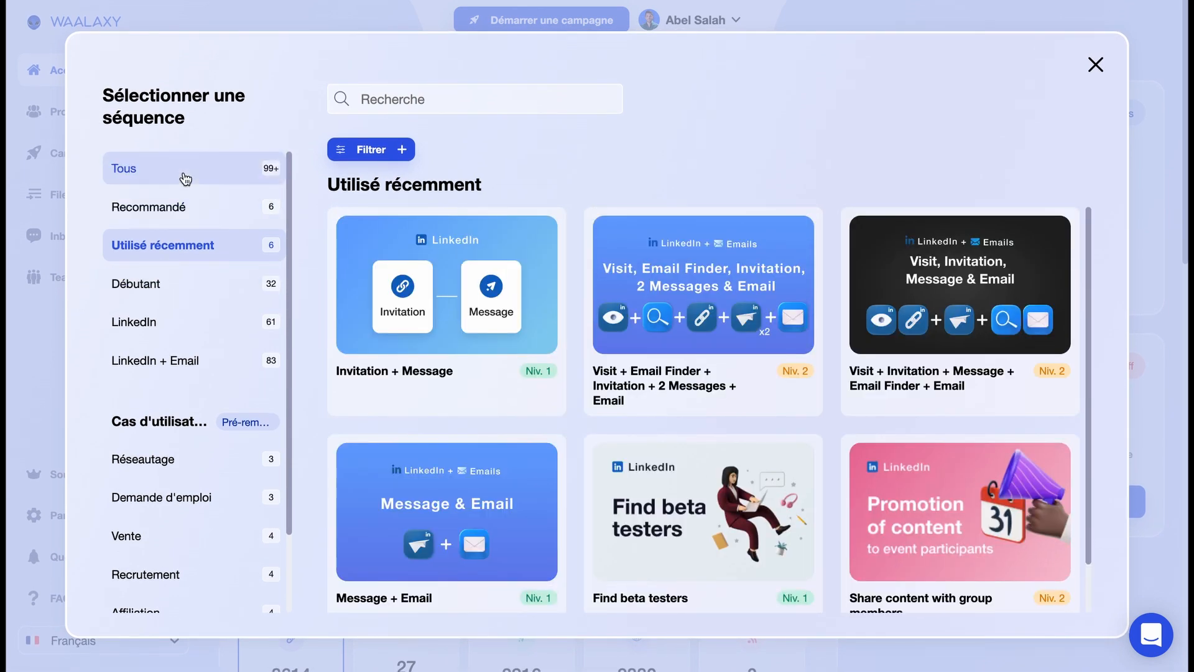
{"action": "left_click", "coordinate": [185, 177]}
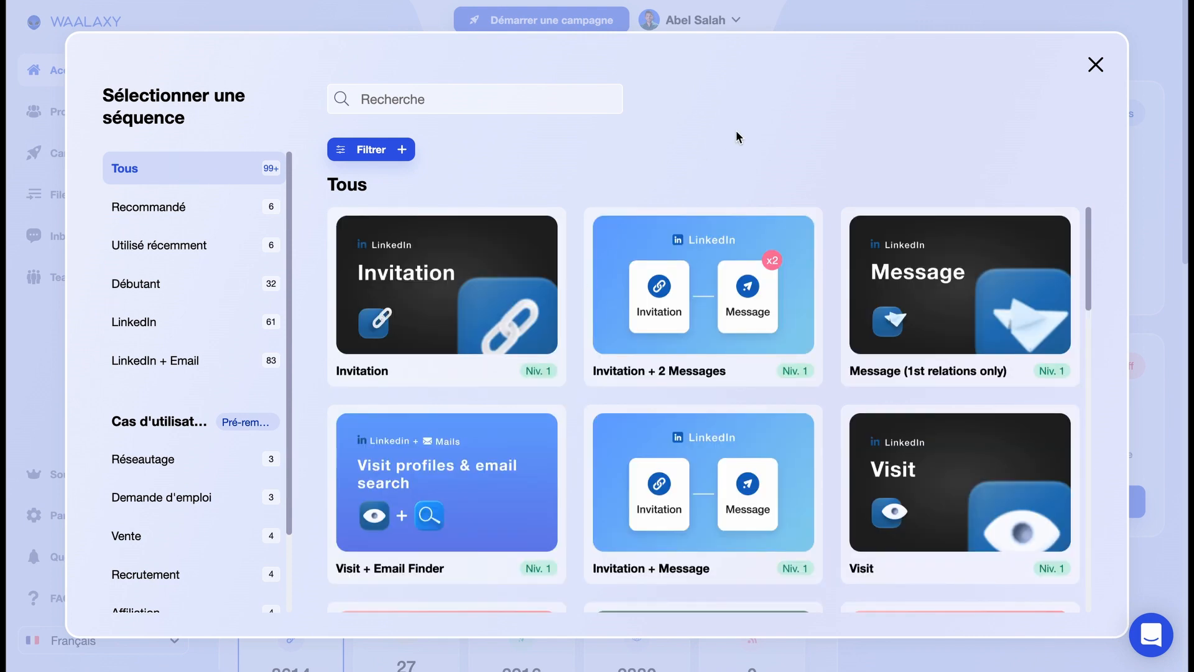
{"action": "scroll", "coordinate": [813, 277], "scroll_direction": "down", "scroll_amount": 5}
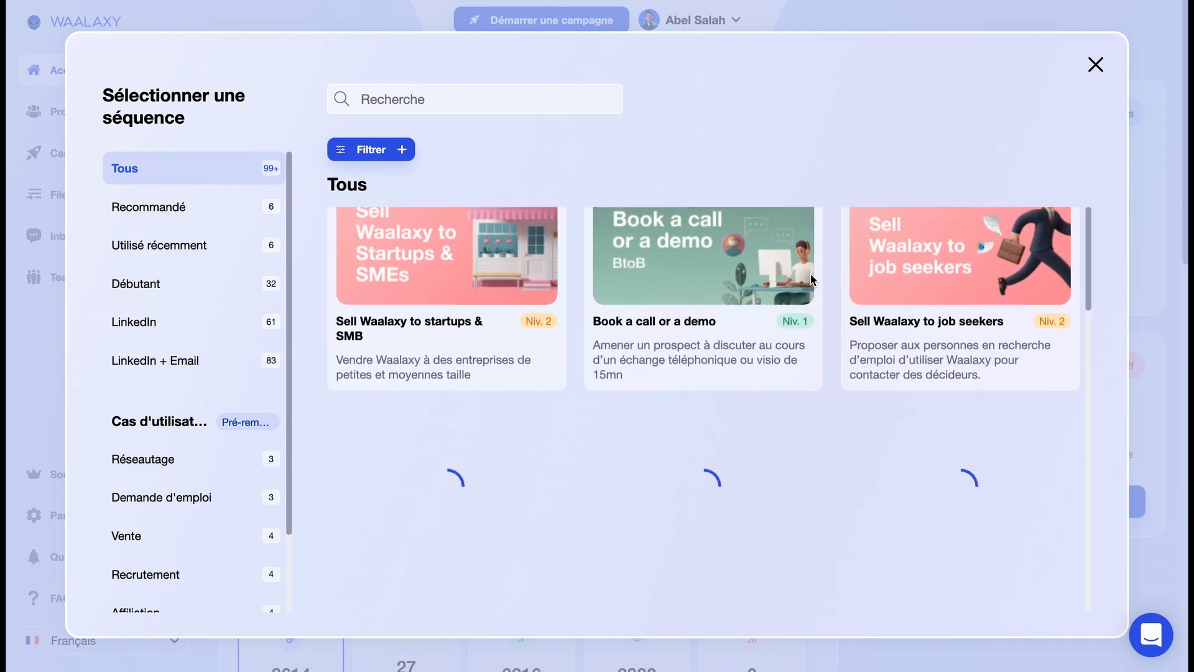
{"action": "scroll", "coordinate": [857, 375], "scroll_direction": "down", "scroll_amount": 5}
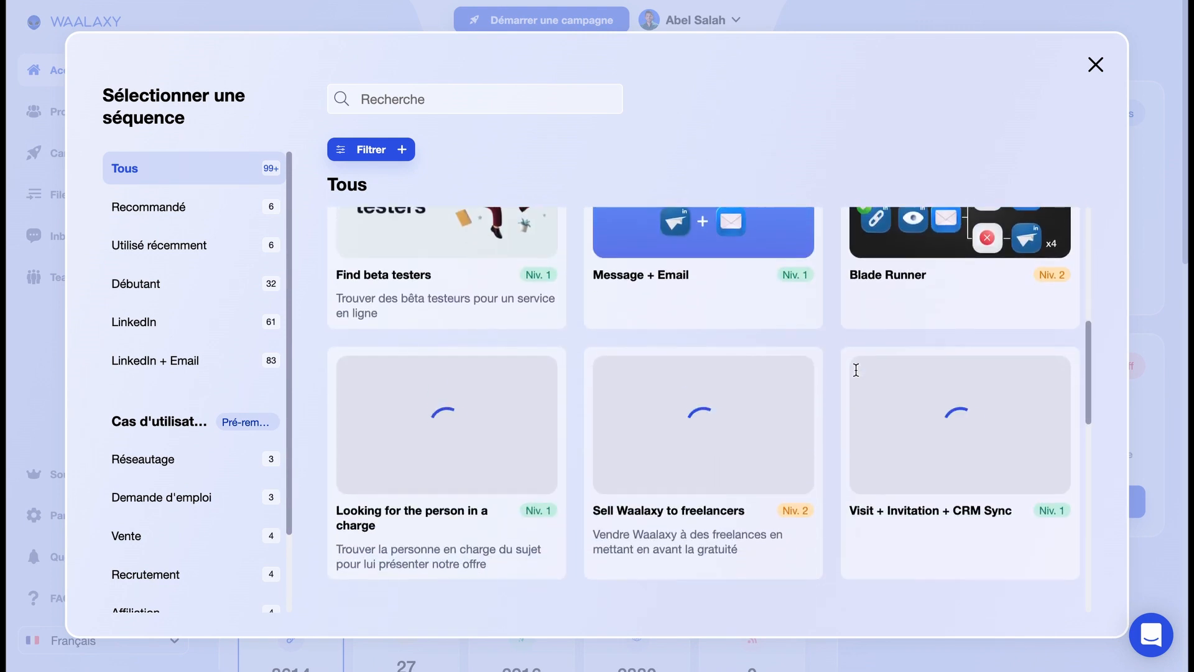
{"action": "scroll", "coordinate": [856, 375], "scroll_direction": "down", "scroll_amount": 5}
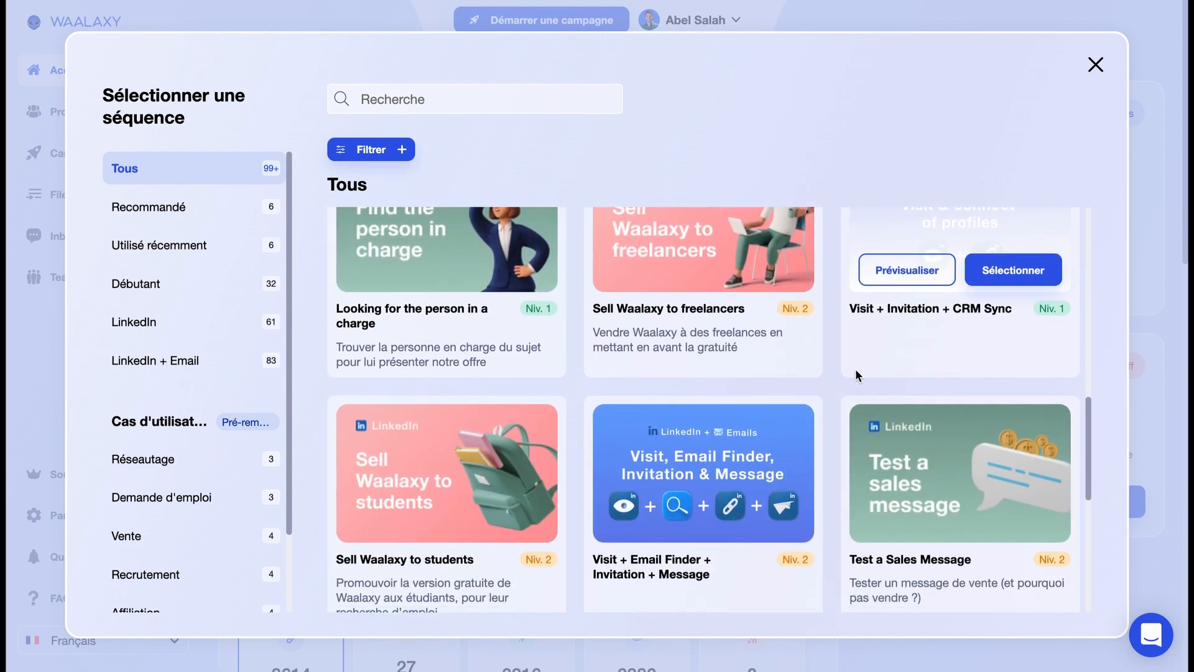
{"action": "mouse_move", "coordinate": [664, 479]}
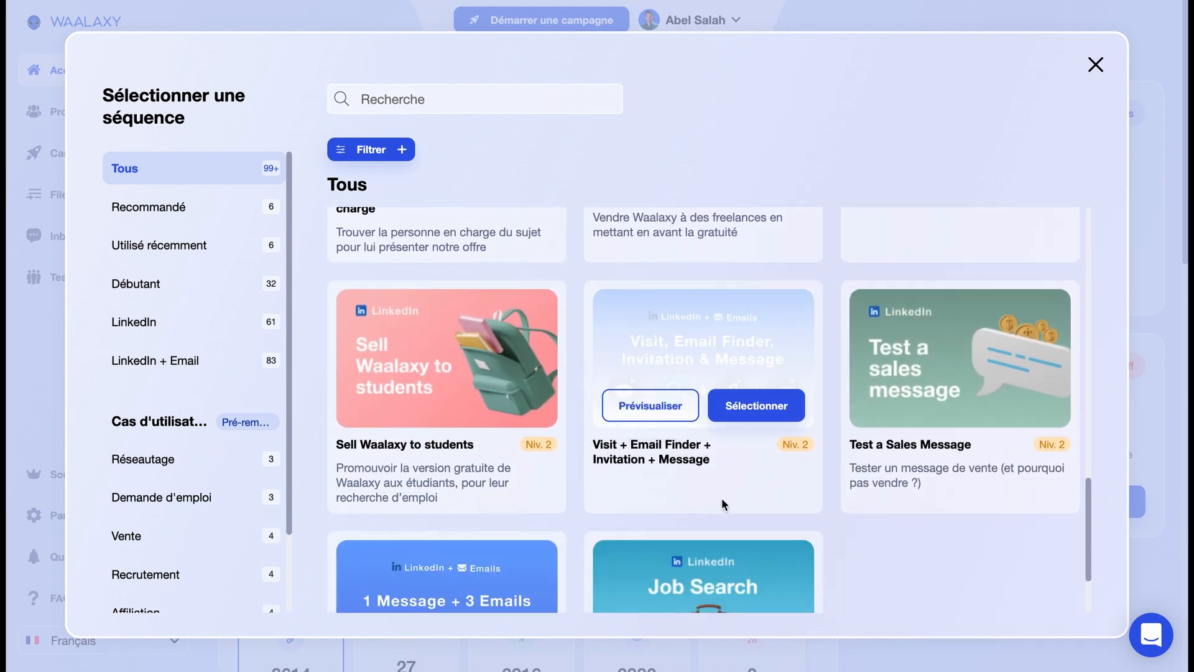
{"action": "left_click", "coordinate": [667, 413]}
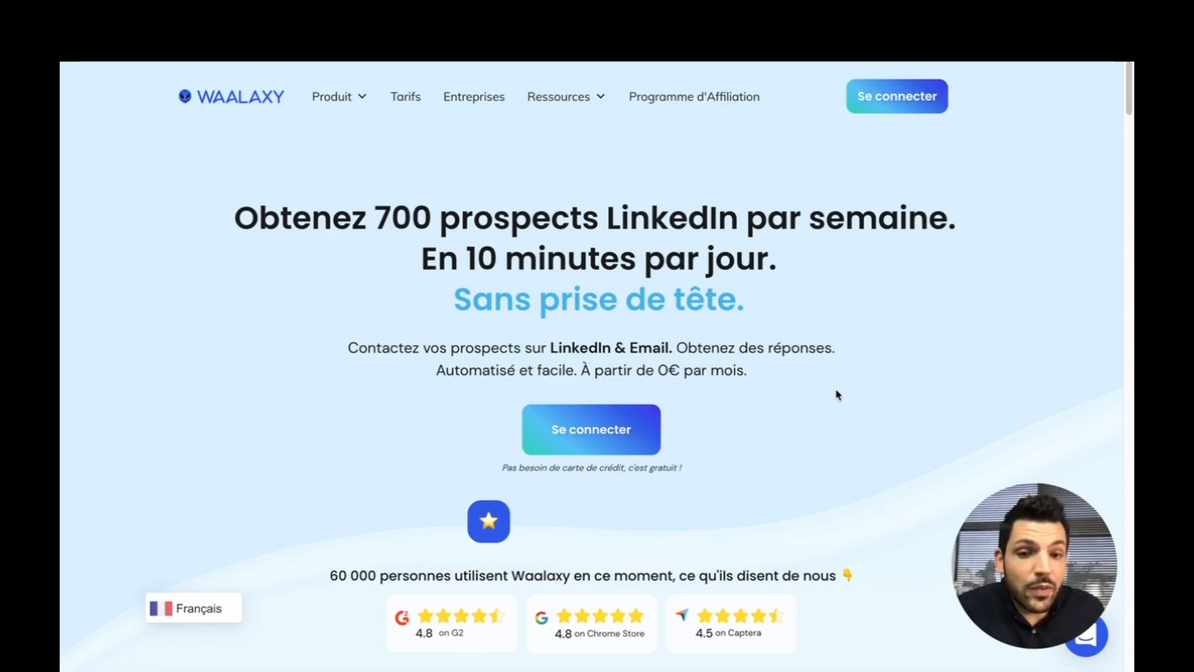
Look through the Waalaxy home page, from the user ratings to the section on finding clients on LinkedIn.
{"action": "scroll", "coordinate": [837, 394], "scroll_direction": "down", "scroll_amount": 6}
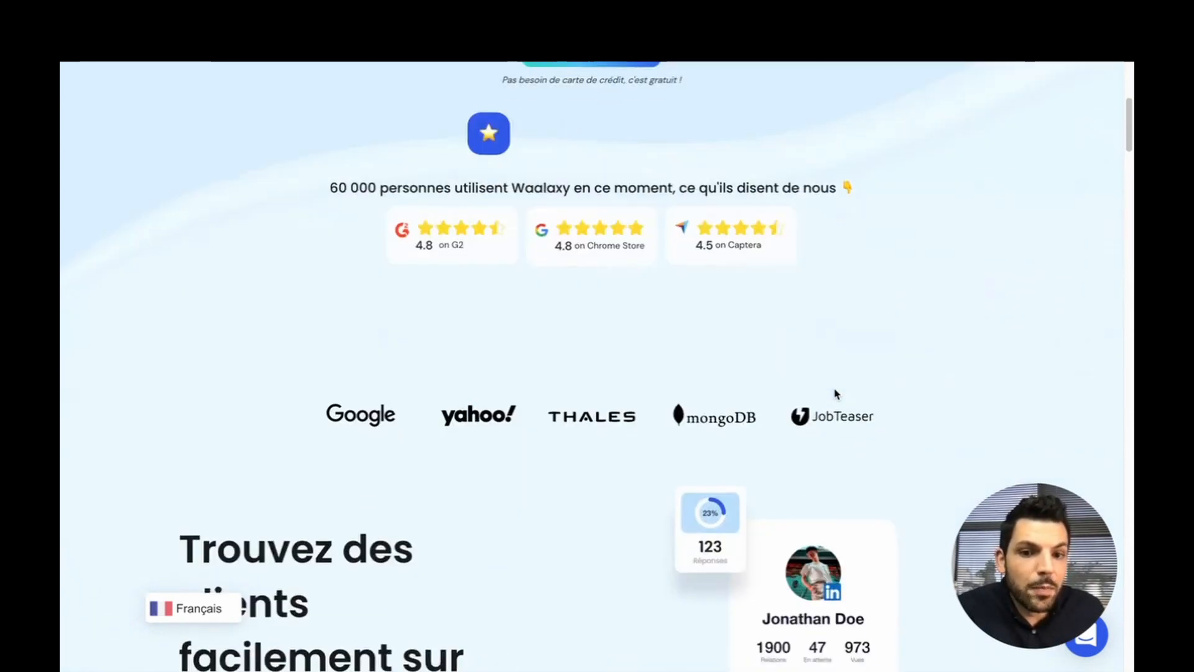
{"action": "scroll", "coordinate": [834, 393], "scroll_direction": "down", "scroll_amount": 7}
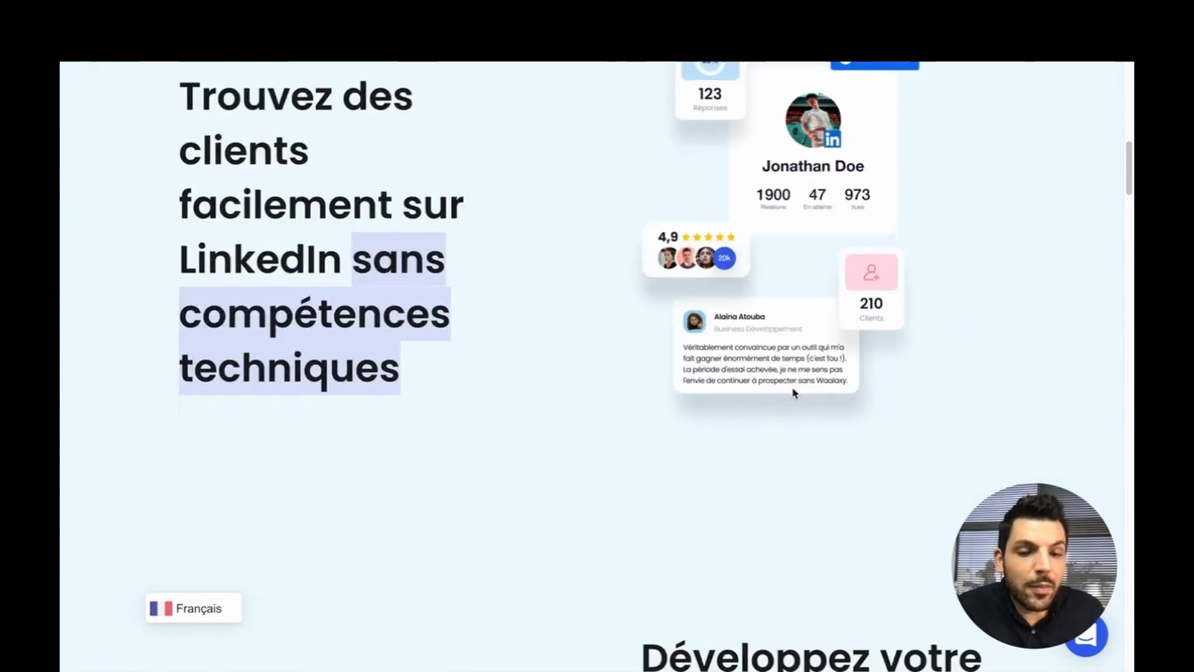
{"action": "scroll", "coordinate": [793, 393], "scroll_direction": "up", "scroll_amount": 3}
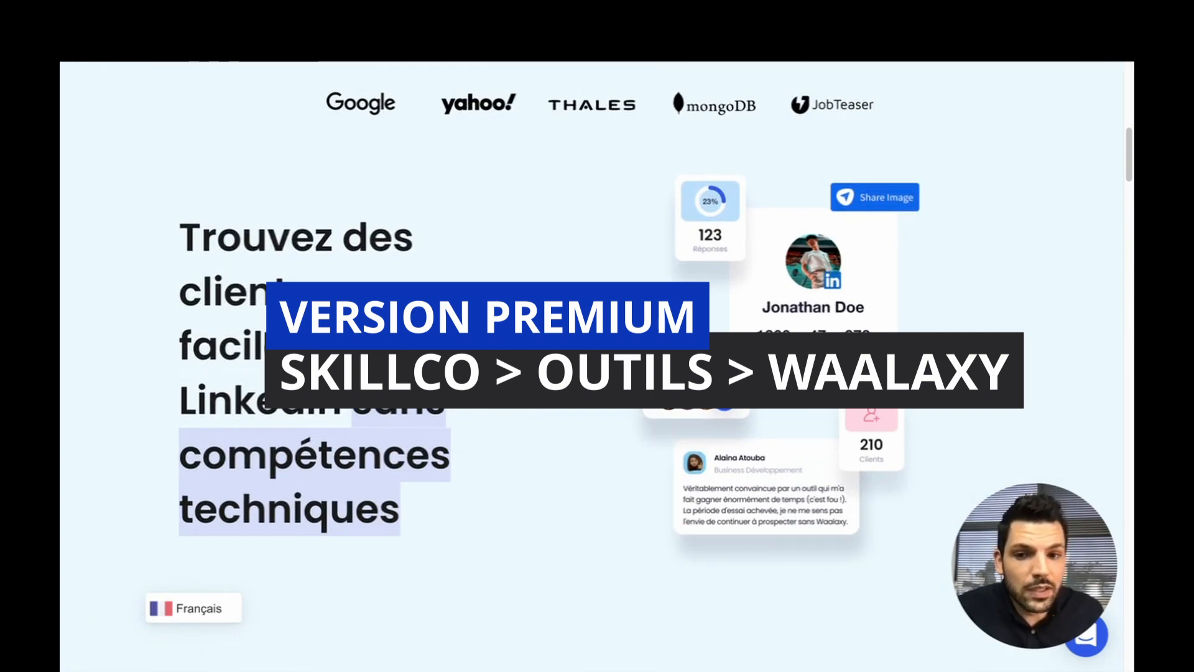
{"action": "scroll", "coordinate": [793, 393], "scroll_direction": "down", "scroll_amount": 5}
{"action": "scroll", "coordinate": [793, 393], "scroll_direction": "down", "scroll_amount": 3}
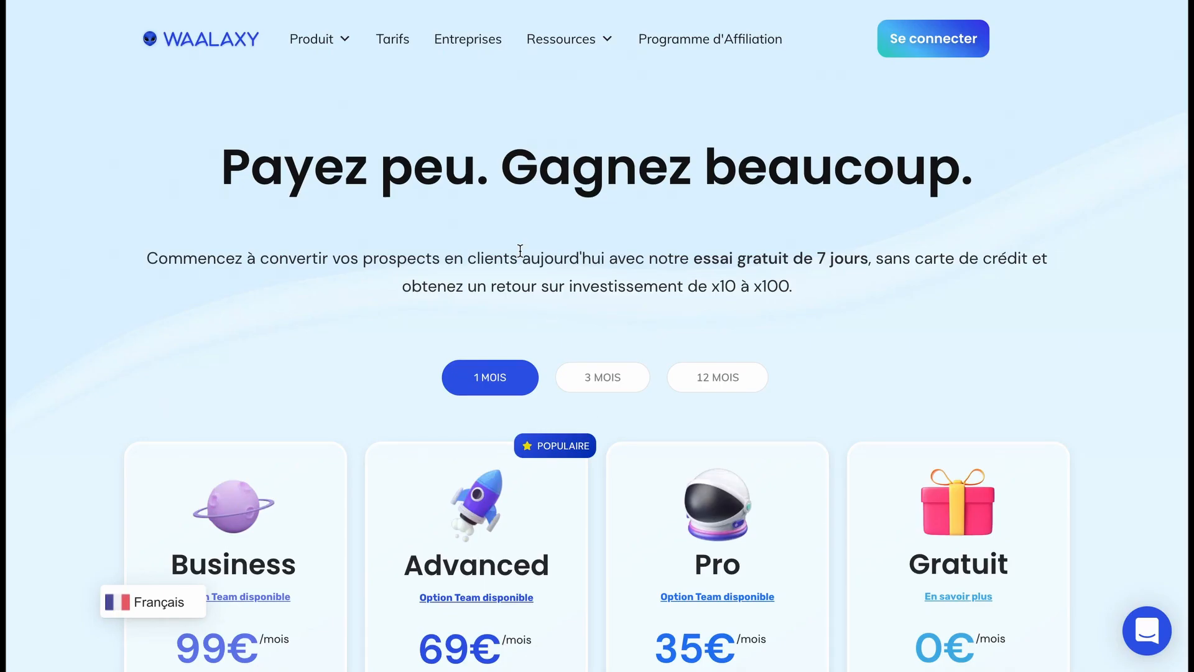
Examine the monthly pricing plans, focusing on the Business plan's LinkedIn and email automation and monthly invitation allowance.
{"action": "scroll", "coordinate": [594, 251], "scroll_direction": "down", "scroll_amount": 6}
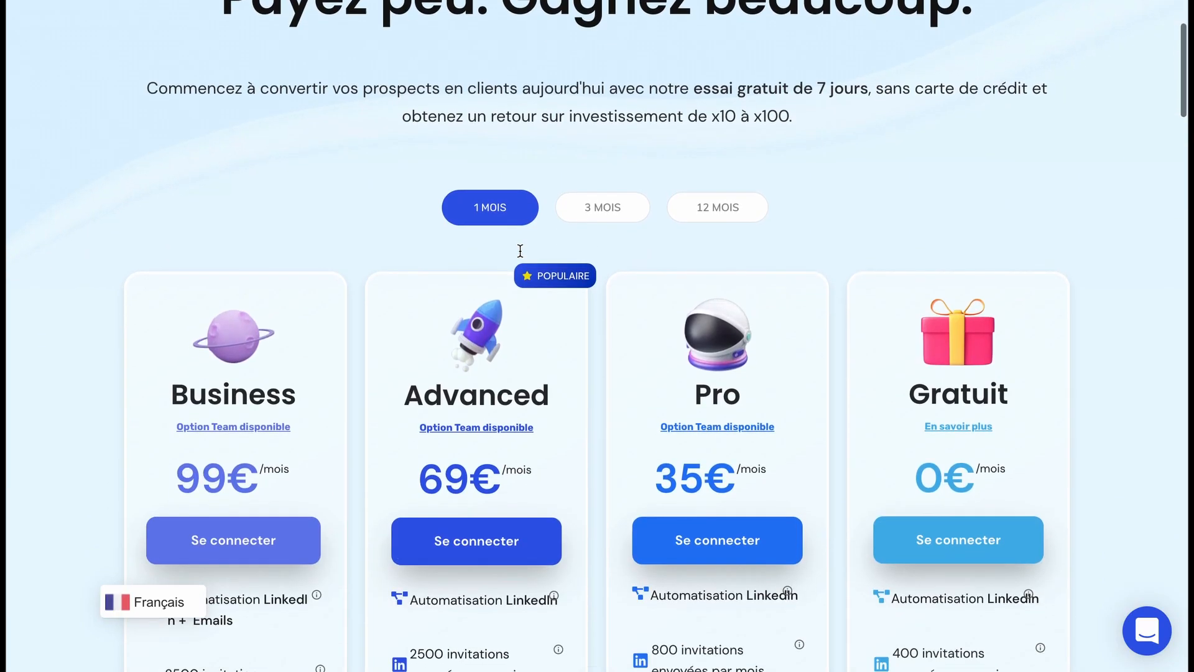
{"action": "mouse_move", "coordinate": [159, 177]}
{"action": "left_mouse_down"}
{"action": "mouse_move", "coordinate": [297, 177]}
{"action": "mouse_move", "coordinate": [180, 185]}
{"action": "mouse_move", "coordinate": [168, 162]}
{"action": "left_mouse_up"}
{"action": "scroll", "coordinate": [300, 226], "scroll_direction": "down", "scroll_amount": 3}
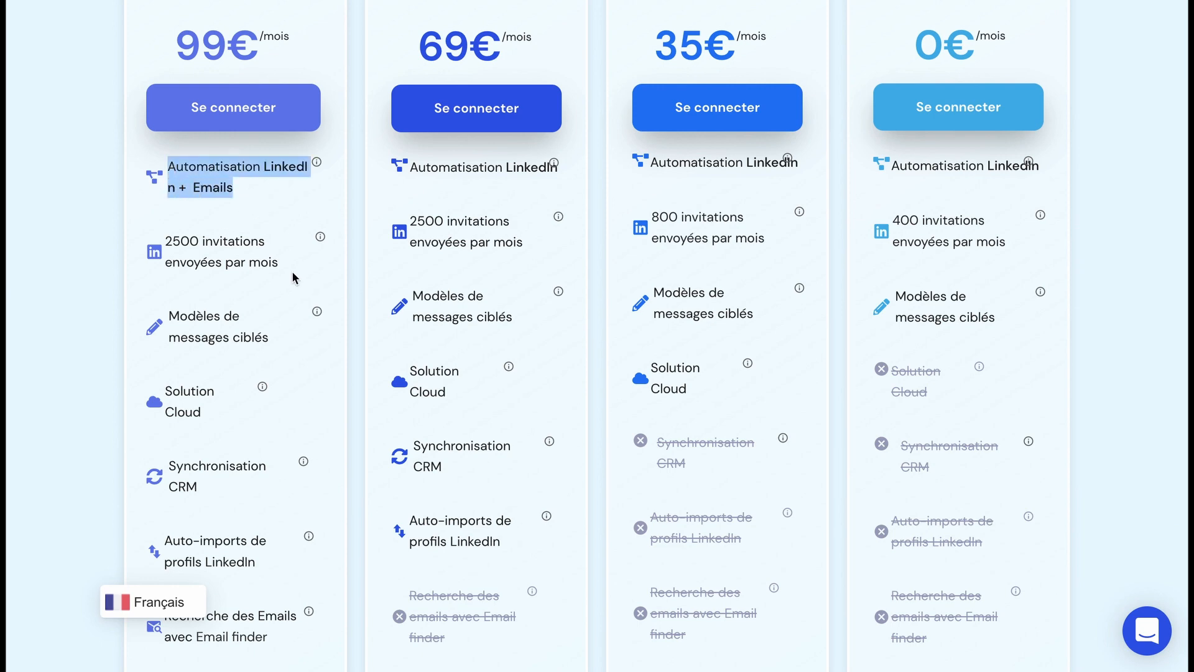
{"action": "left_click_drag", "start_coordinate": [293, 274], "coordinate": [165, 244]}
{"action": "left_click", "coordinate": [279, 346]}
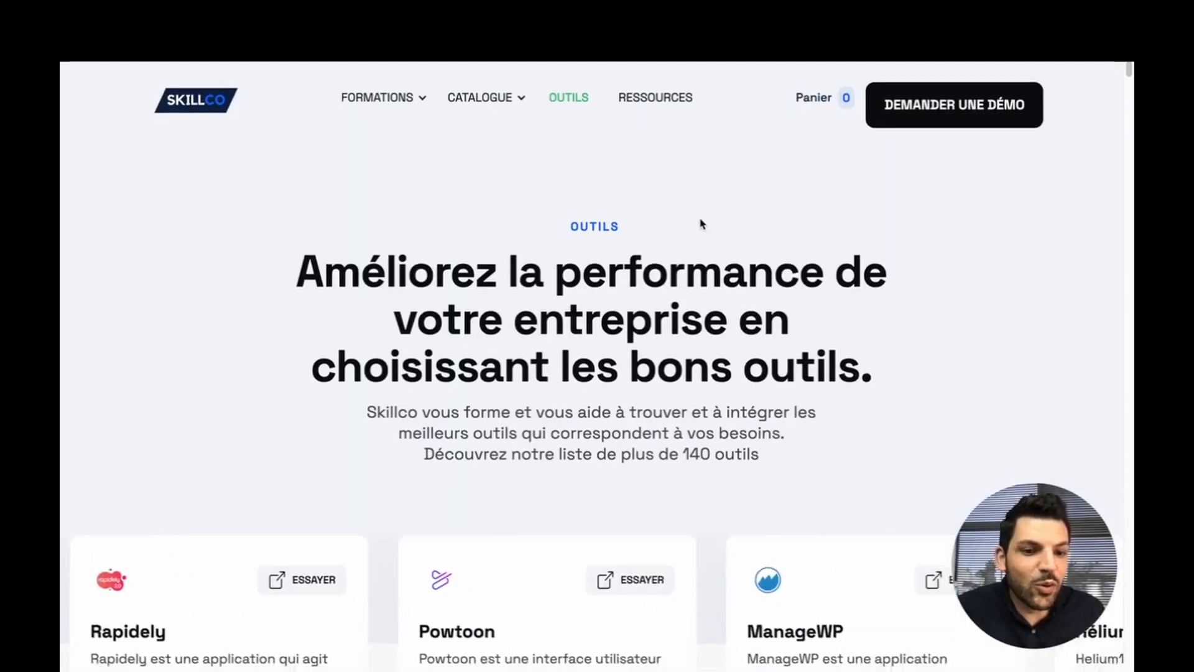
Browse the Skillco tools catalogue to find Waalaxy and open its presentation page.
{"action": "scroll", "coordinate": [701, 224], "scroll_direction": "down", "scroll_amount": 6}
{"action": "scroll", "coordinate": [702, 224], "scroll_direction": "down", "scroll_amount": 8}
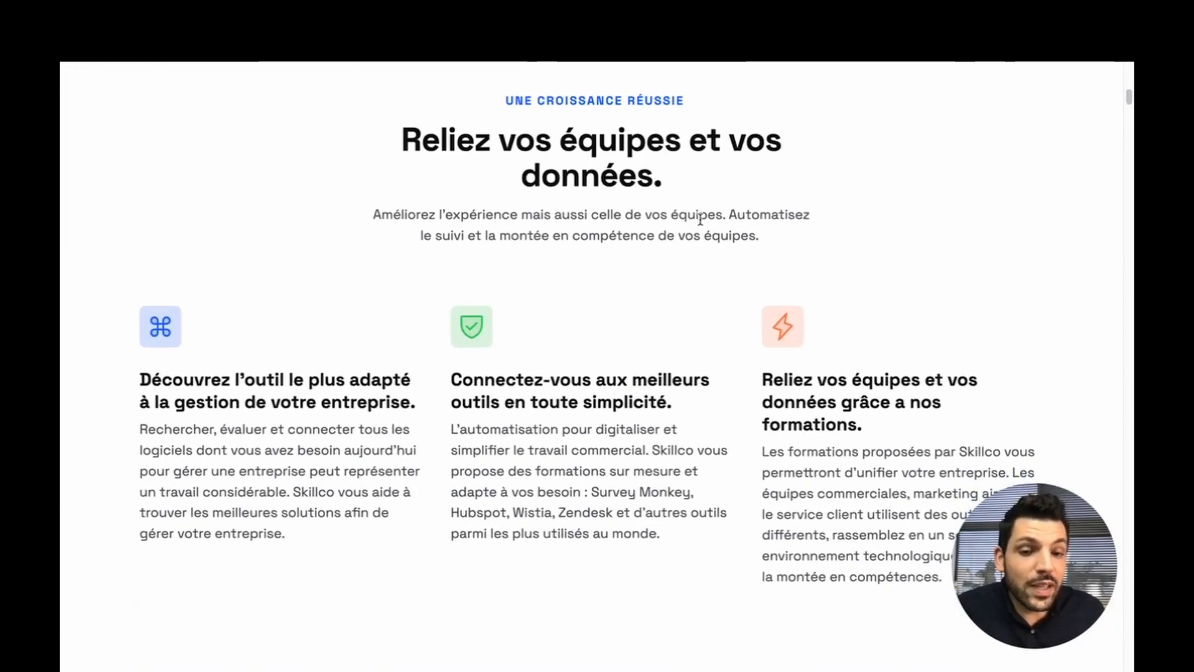
{"action": "scroll", "coordinate": [703, 220], "scroll_direction": "down", "scroll_amount": 15}
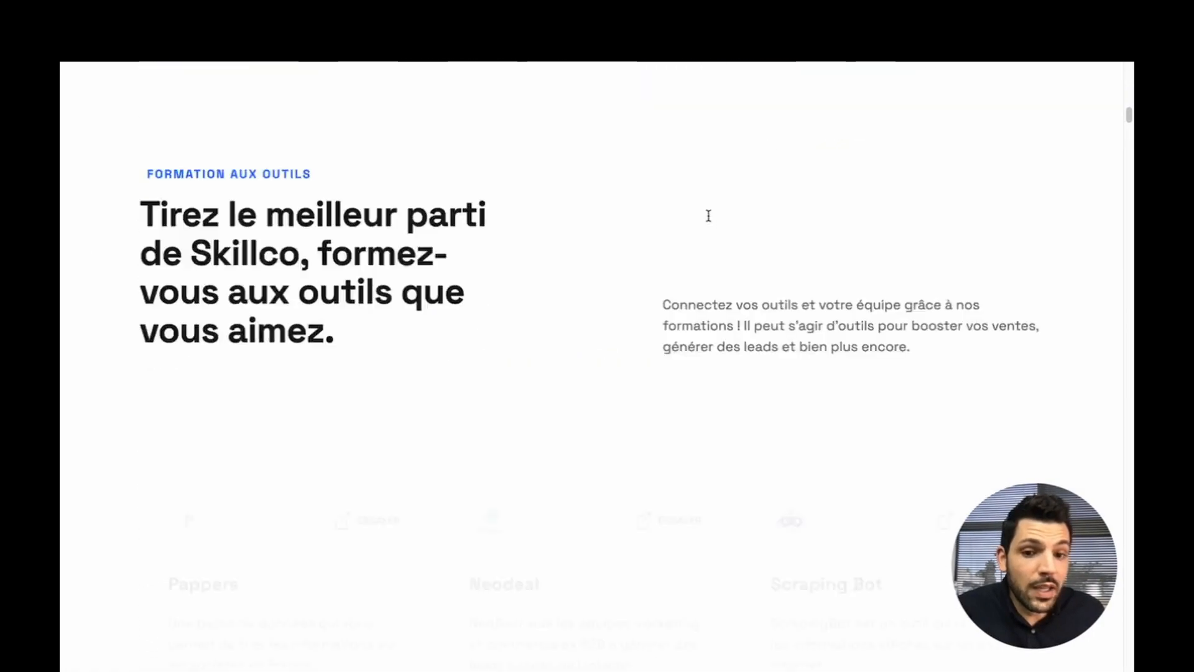
{"action": "scroll", "coordinate": [710, 220], "scroll_direction": "down", "scroll_amount": 20}
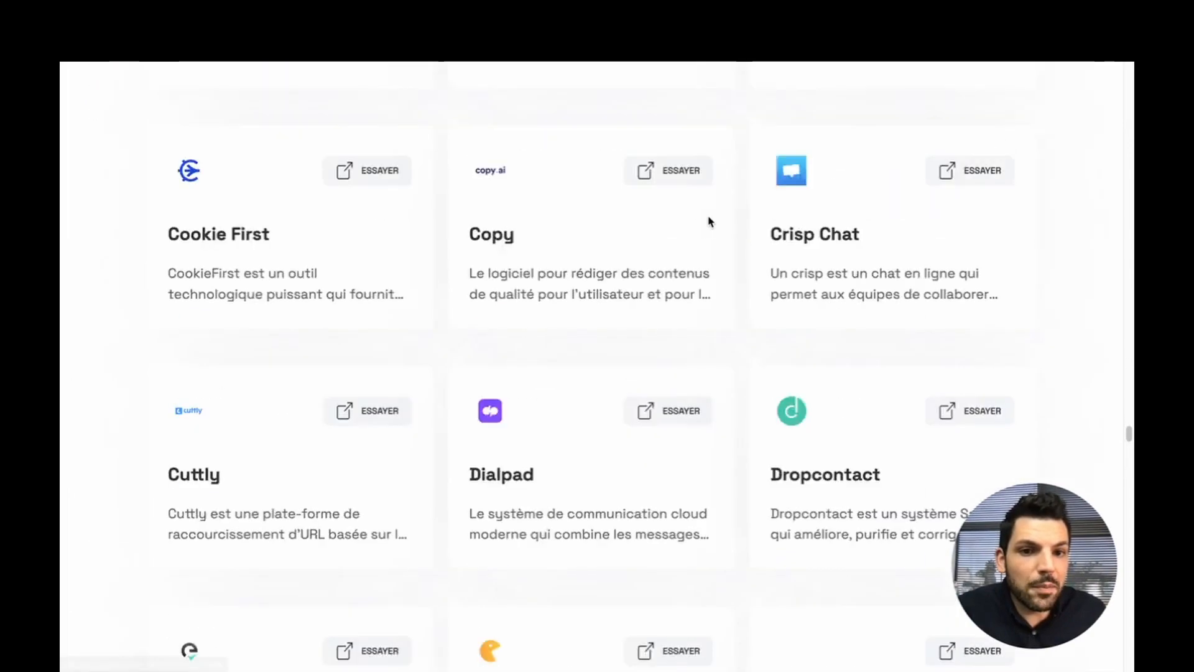
{"action": "scroll", "coordinate": [710, 221], "scroll_direction": "down", "scroll_amount": 10}
{"action": "scroll", "coordinate": [709, 222], "scroll_direction": "down", "scroll_amount": 20}
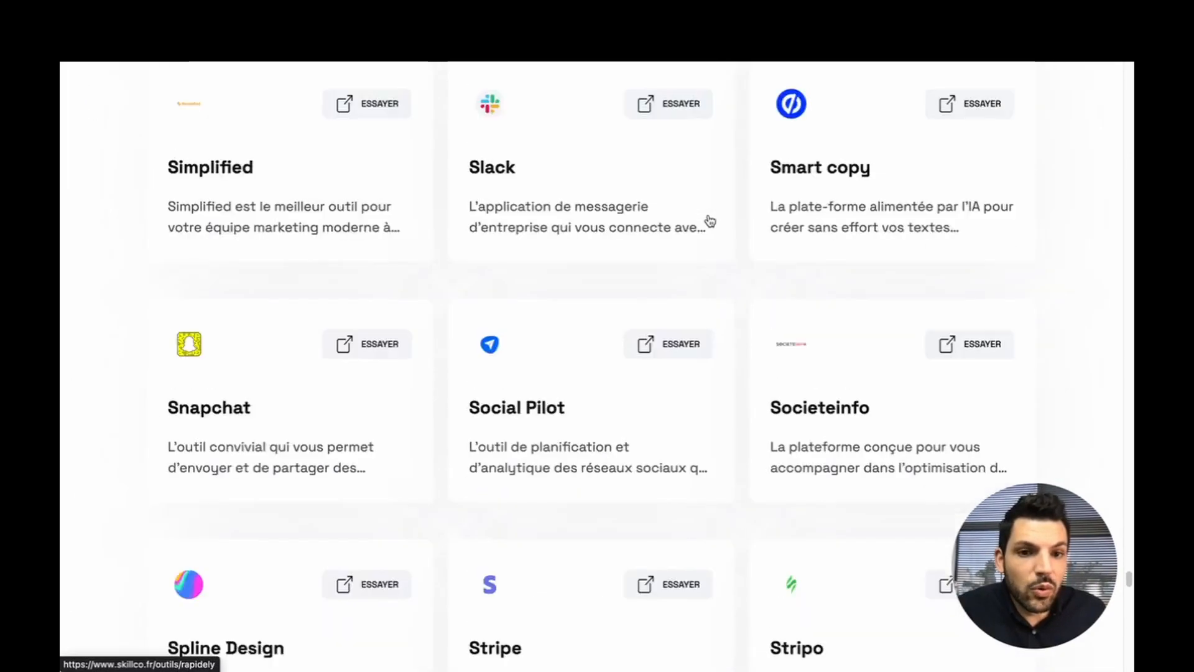
{"action": "scroll", "coordinate": [709, 221], "scroll_direction": "down", "scroll_amount": 8}
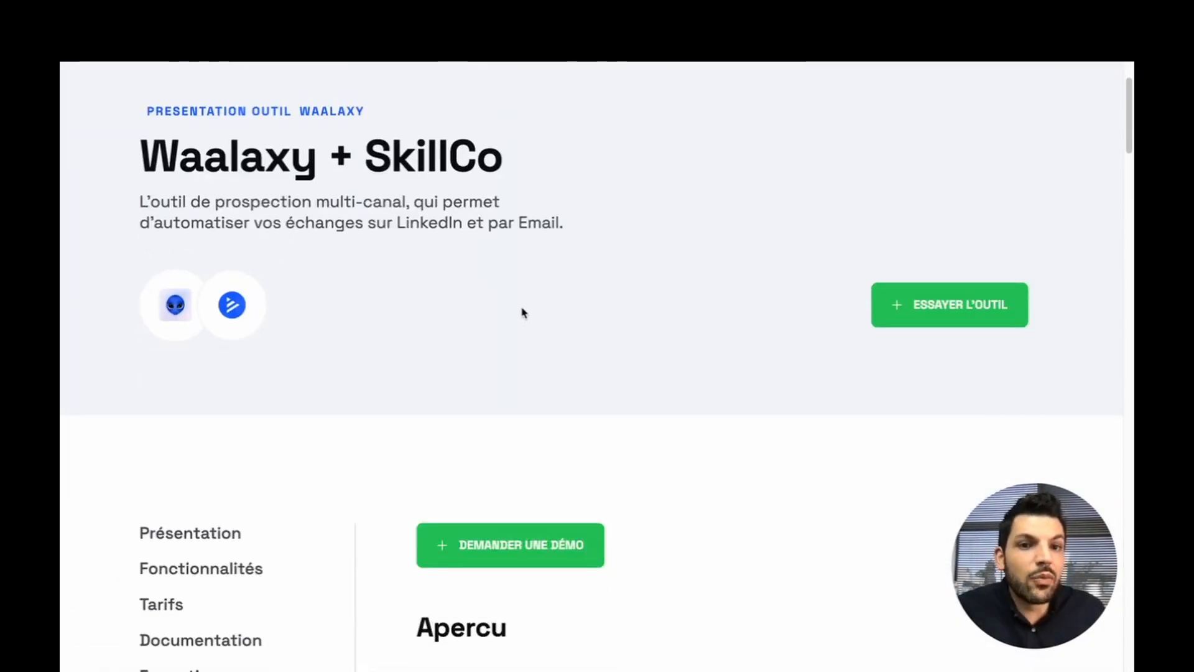
Read the two-month trial offer for new Waalaxy customers and compare its 80€ plan with the Business plan's pricing.
{"action": "scroll", "coordinate": [522, 313], "scroll_direction": "down", "scroll_amount": 15}
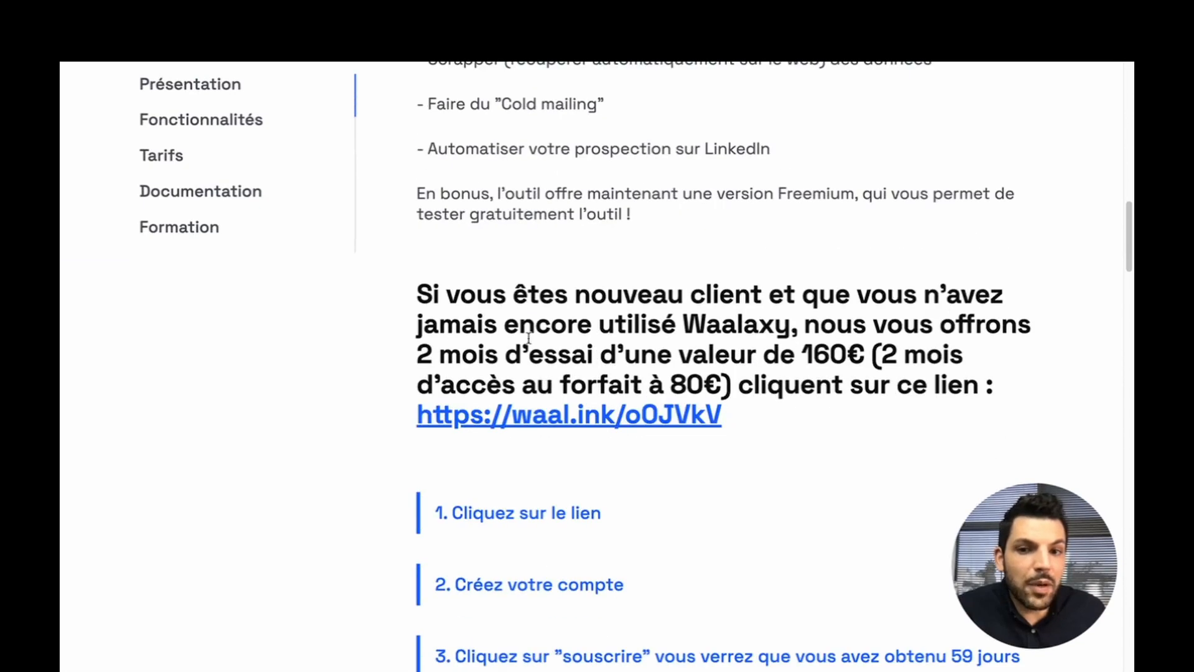
{"action": "left_click_drag", "start_coordinate": [432, 298], "coordinate": [575, 296]}
{"action": "left_click", "coordinate": [491, 297]}
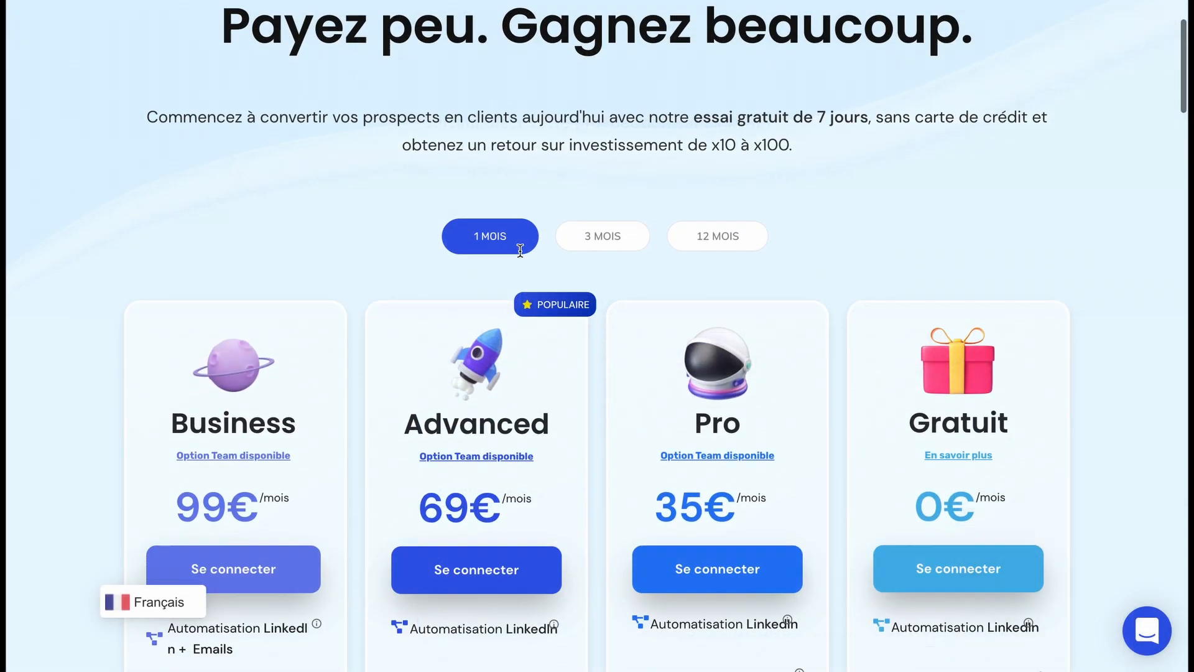
{"action": "scroll", "coordinate": [520, 249], "scroll_direction": "down", "scroll_amount": 4}
{"action": "double_click", "coordinate": [290, 176]}
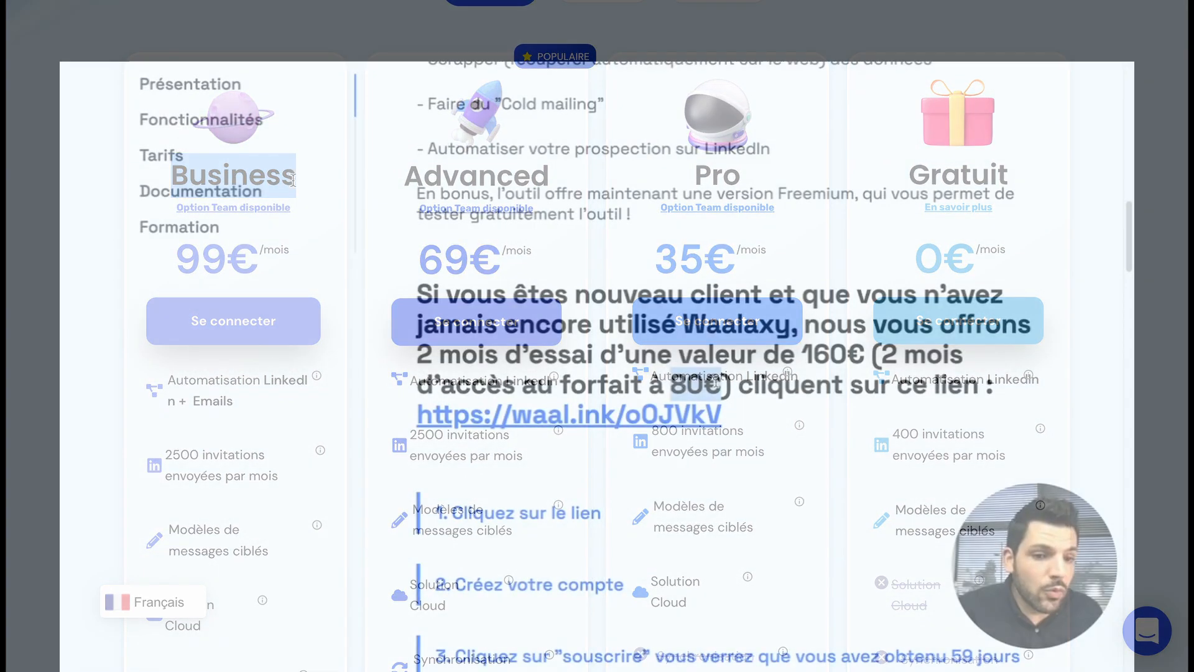
{"action": "left_click_drag", "start_coordinate": [671, 384], "coordinate": [715, 382]}
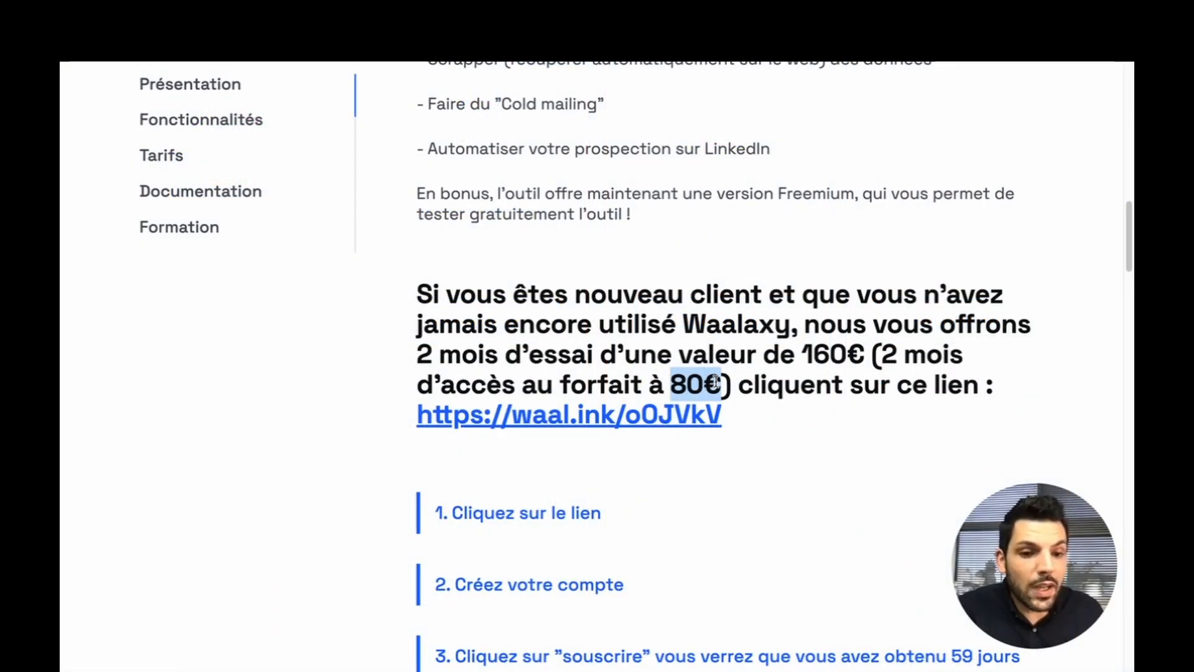
Follow the two-month trial offer link to Waalaxy and start signing in.
{"action": "left_click", "coordinate": [588, 421]}
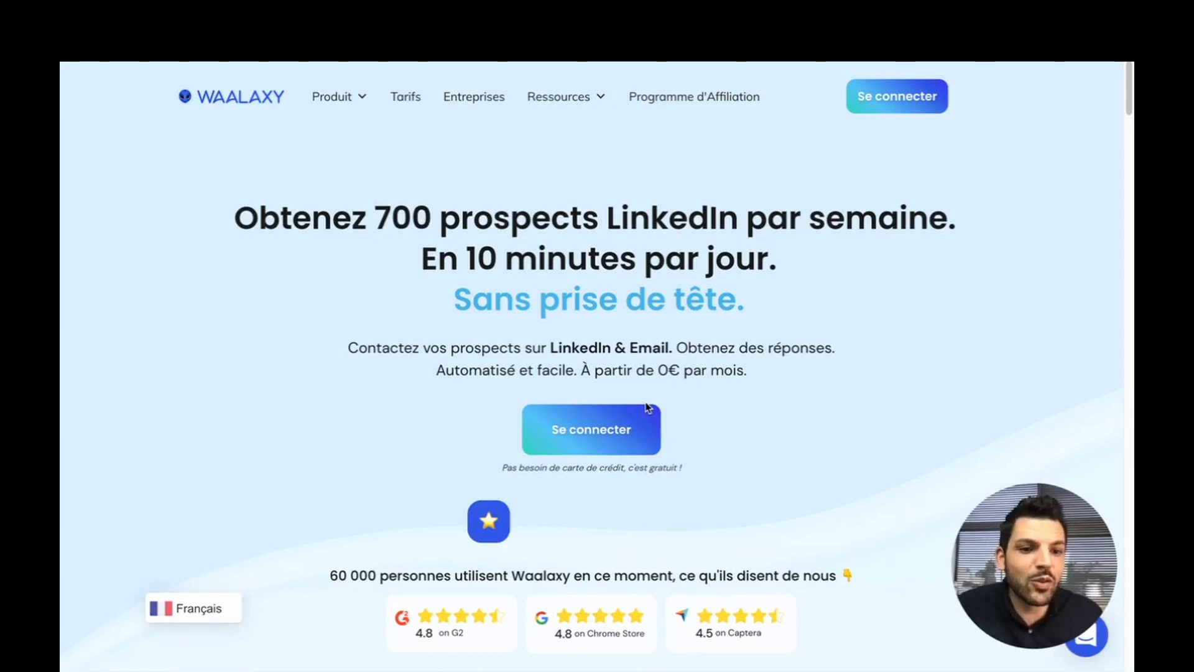
{"action": "left_click", "coordinate": [853, 110]}
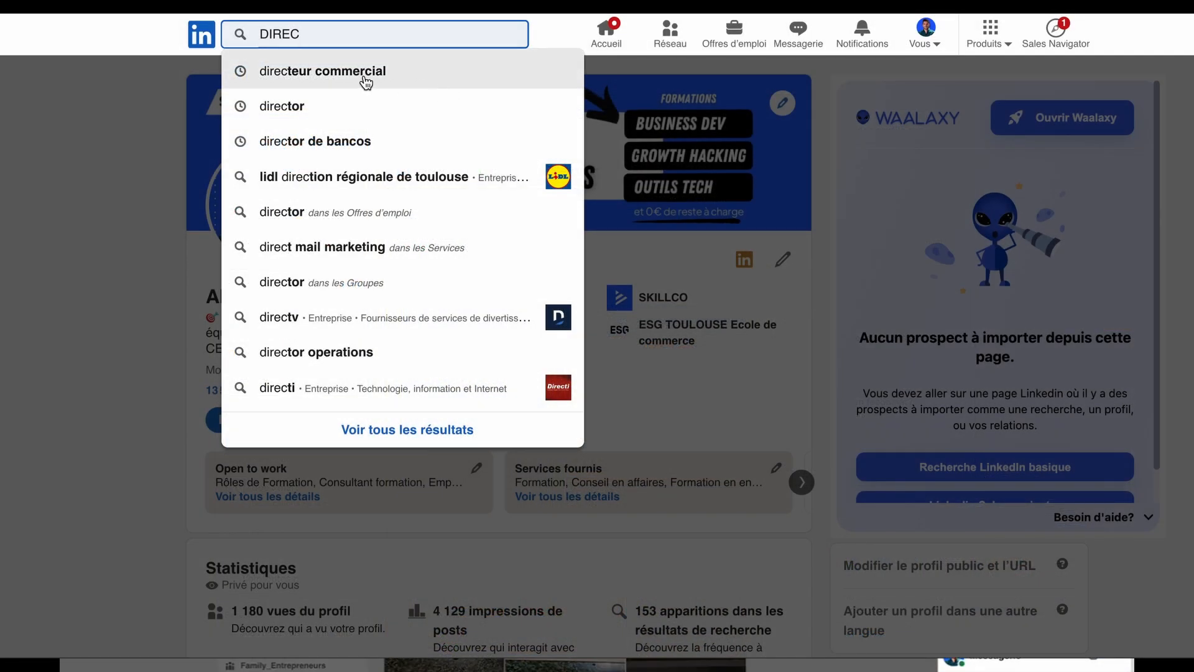
Search LinkedIn for "directeur commercial", restrict the results to people, and check the number of results.
{"action": "left_click", "coordinate": [364, 75]}
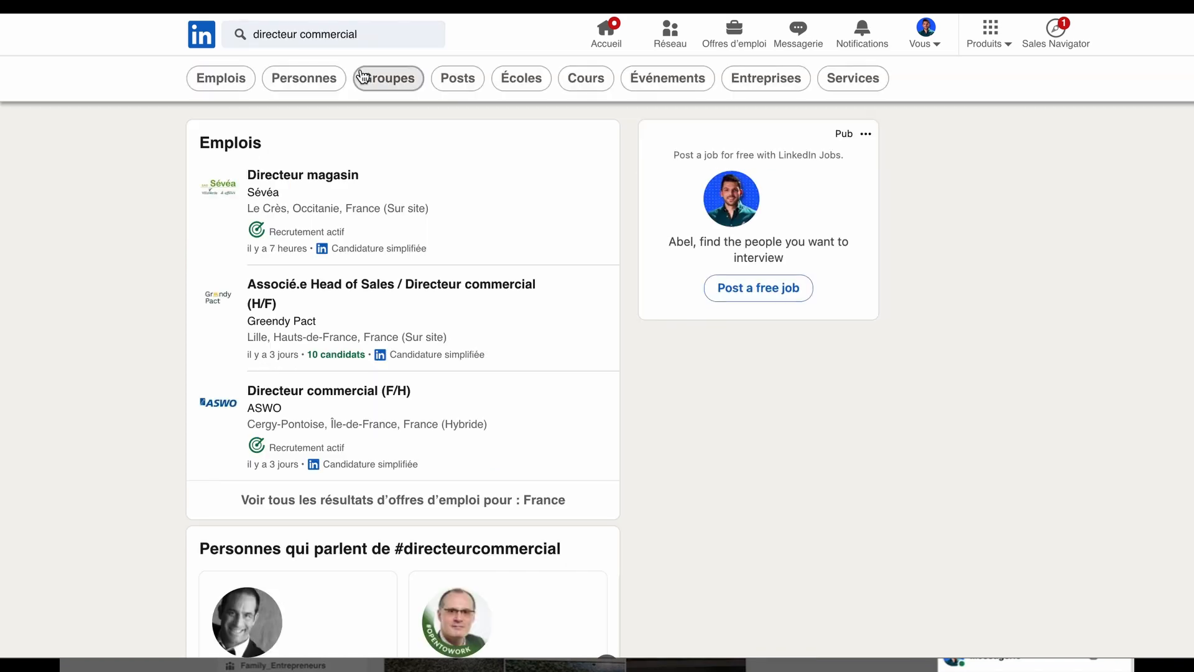
{"action": "left_click", "coordinate": [303, 87]}
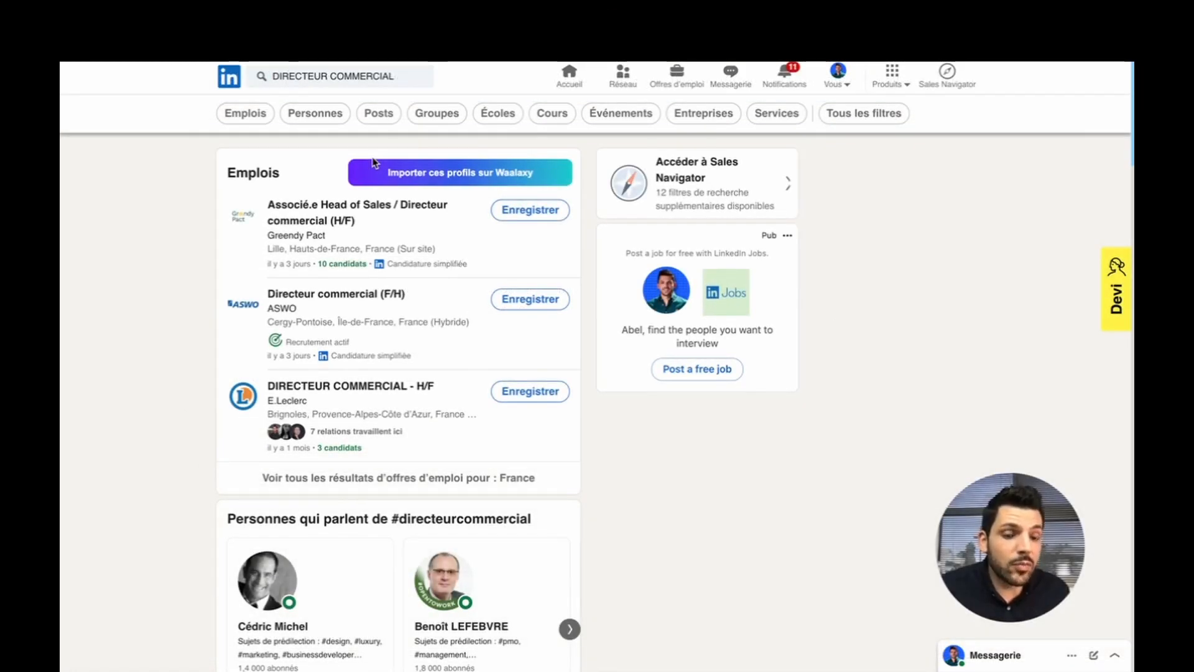
{"action": "left_click", "coordinate": [316, 120]}
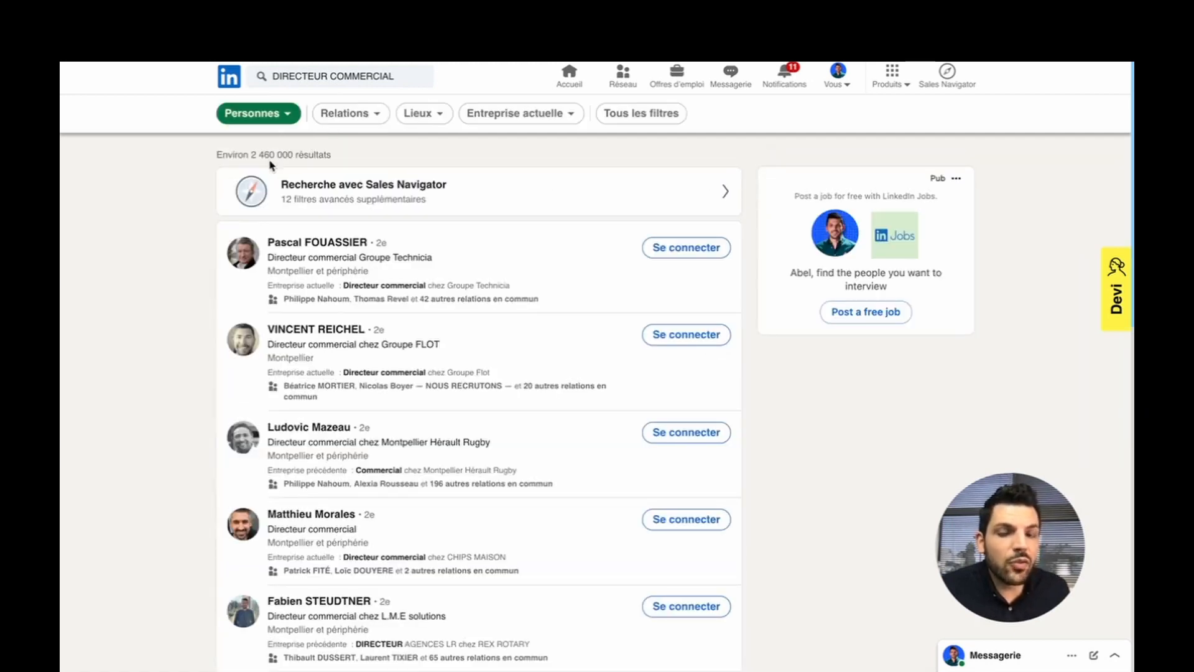
{"action": "left_click_drag", "start_coordinate": [252, 155], "coordinate": [345, 159]}
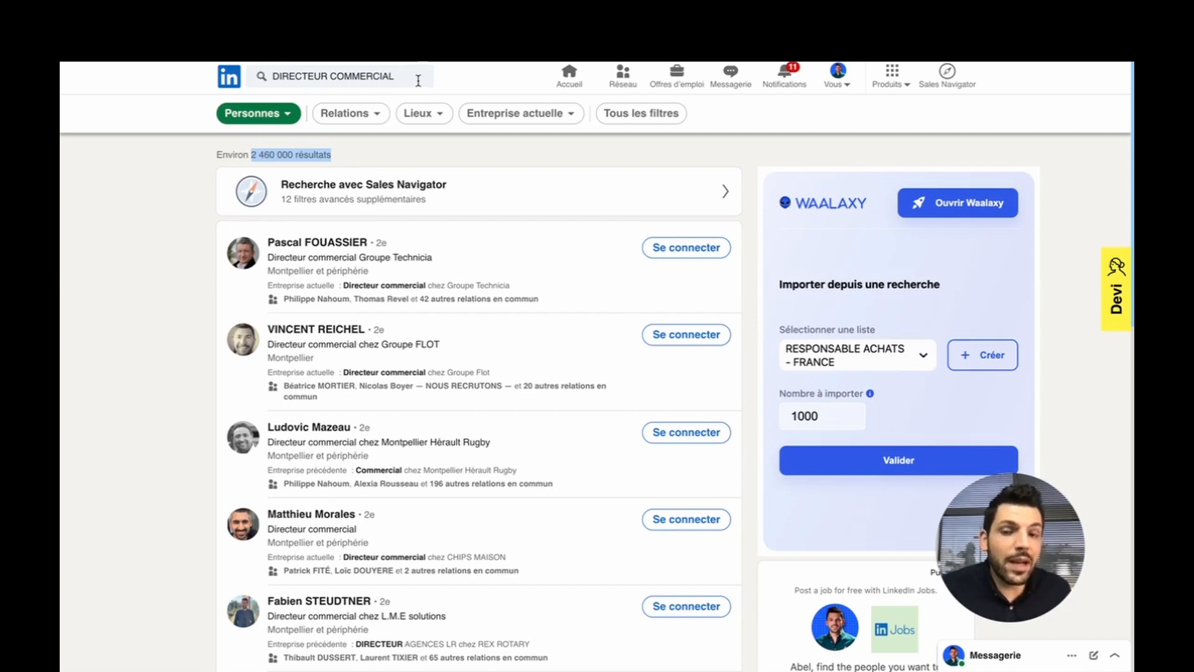
Refine the people search to the exact phrase "DIRECTEUR COMMERCIAL" in quotation marks and check the number of results.
{"action": "left_click", "coordinate": [271, 76]}
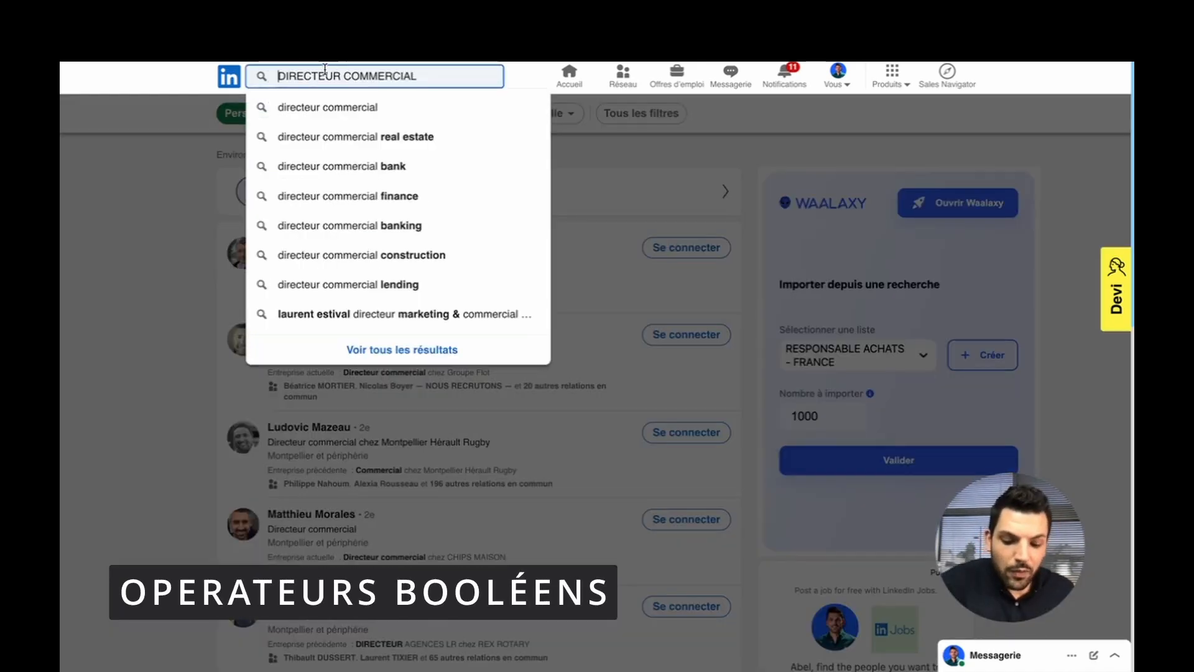
{"action": "type", "text": "\""}
{"action": "left_click", "coordinate": [470, 70]}
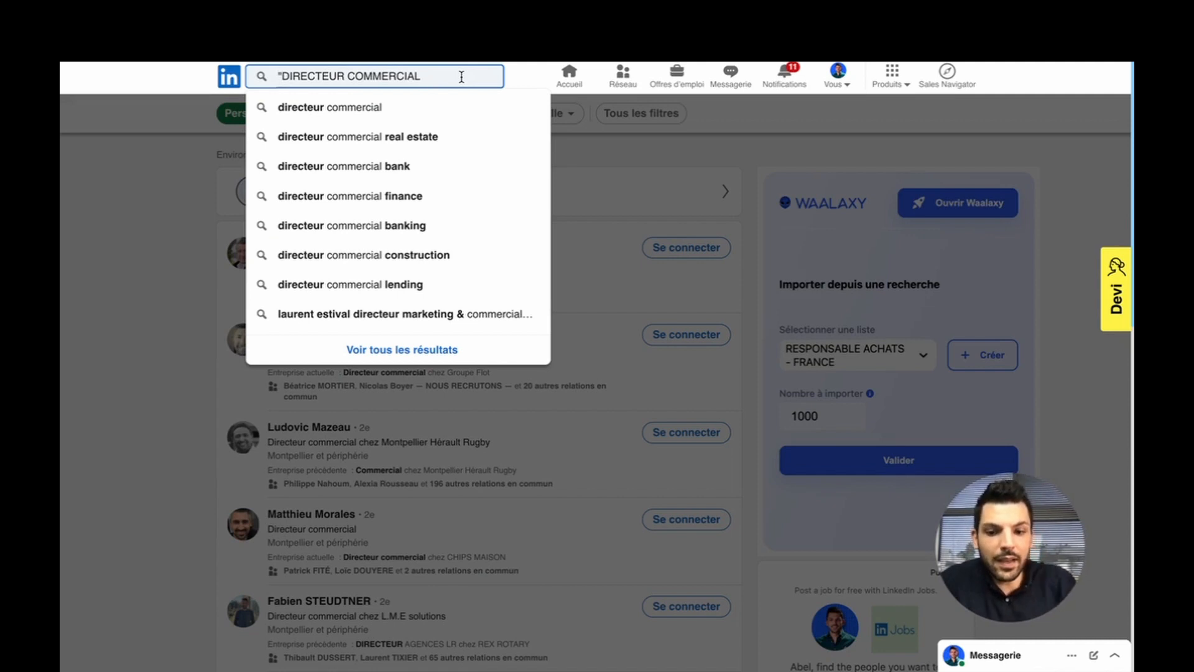
{"action": "type", "text": "\""}
{"action": "key", "text": "Return"}
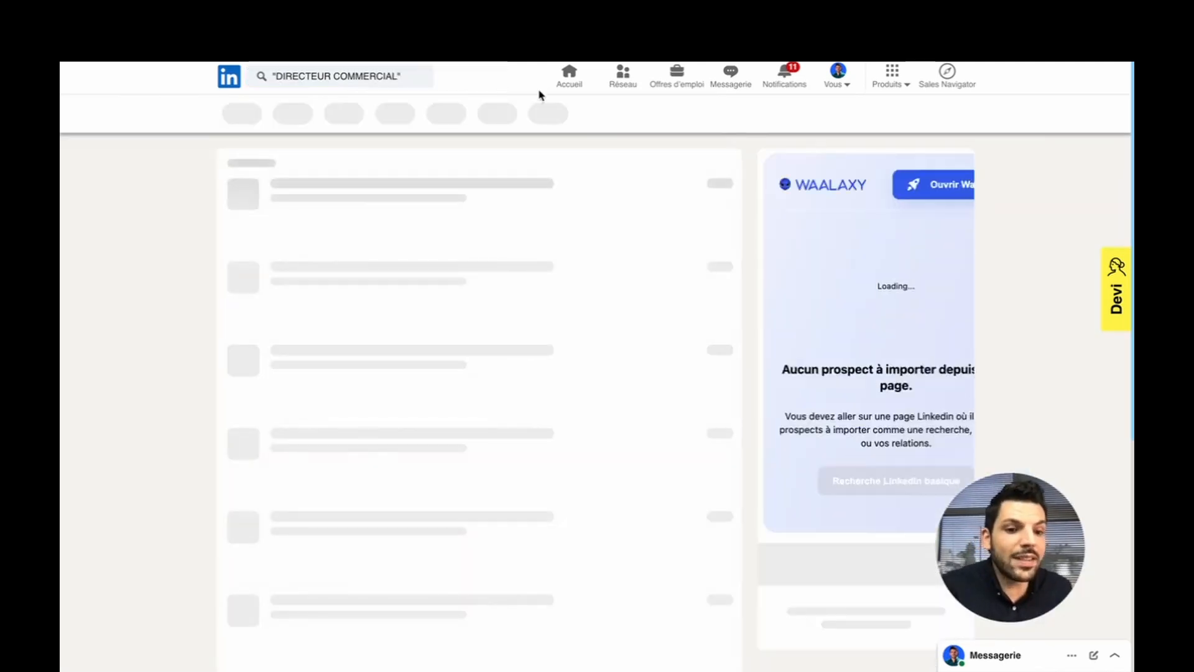
{"action": "left_click_drag", "start_coordinate": [252, 155], "coordinate": [268, 154]}
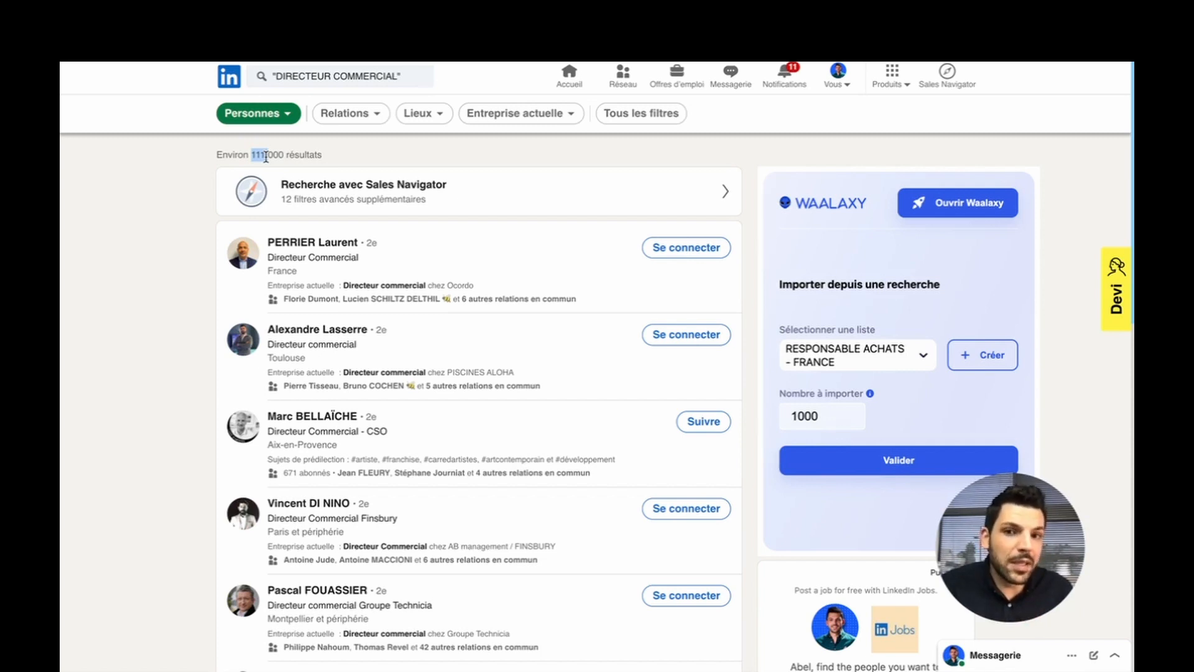
Restrict the "DIRECTEUR COMMERCIAL" people search to the location France, review the other available filters and display the filtered results.
{"action": "left_click", "coordinate": [643, 116]}
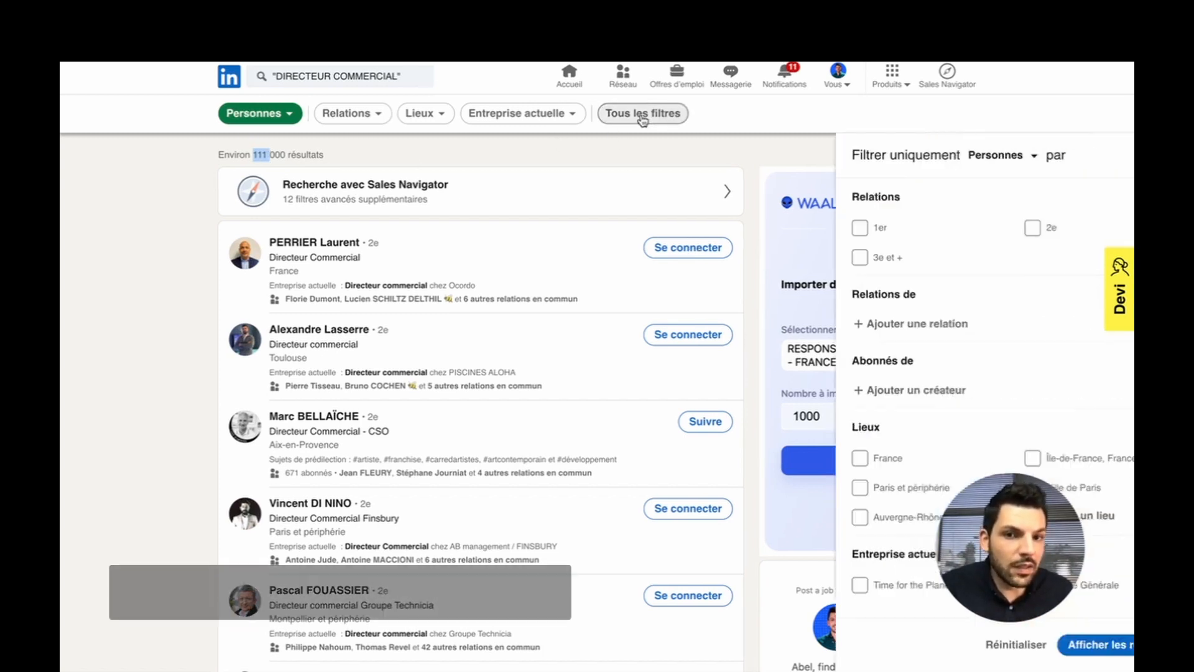
{"action": "scroll", "coordinate": [809, 311], "scroll_direction": "down", "scroll_amount": 2}
{"action": "left_click", "coordinate": [788, 336]}
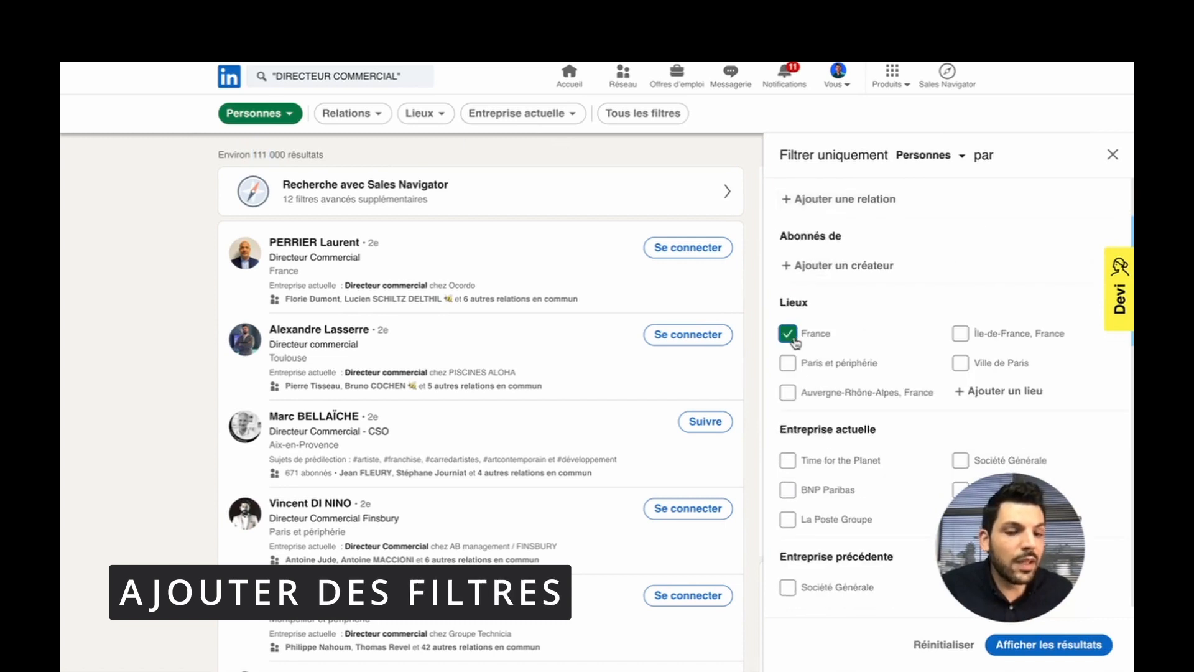
{"action": "scroll", "coordinate": [796, 343], "scroll_direction": "down", "scroll_amount": 10}
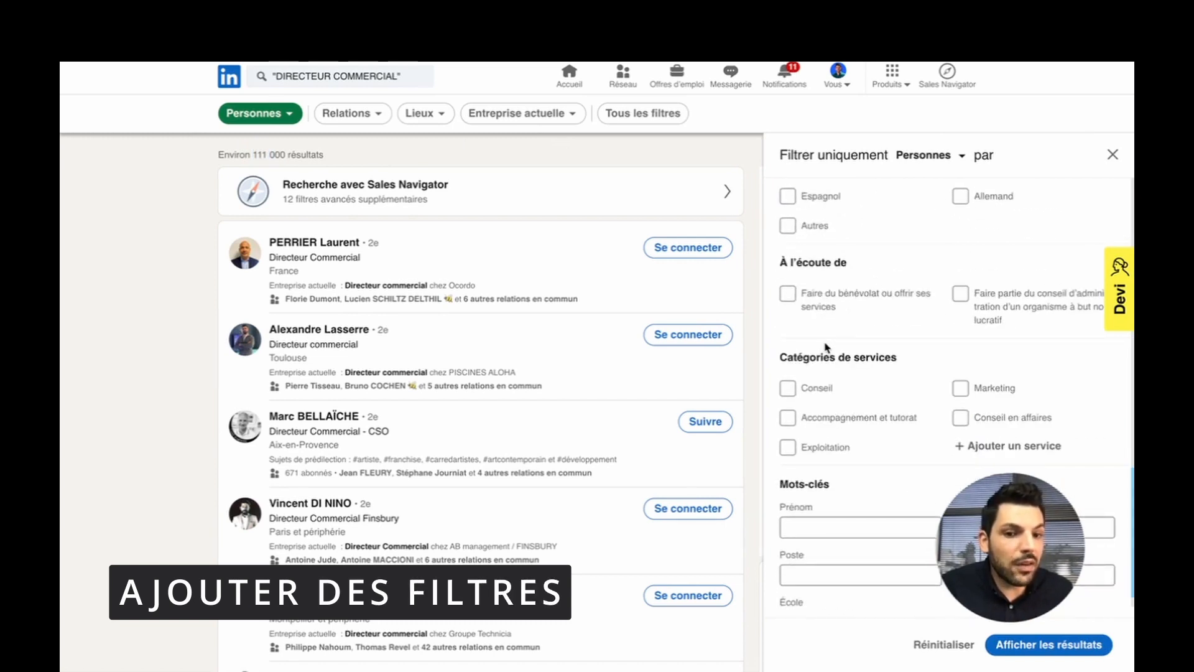
{"action": "scroll", "coordinate": [827, 347], "scroll_direction": "down", "scroll_amount": 1}
{"action": "scroll", "coordinate": [827, 347], "scroll_direction": "up", "scroll_amount": 5}
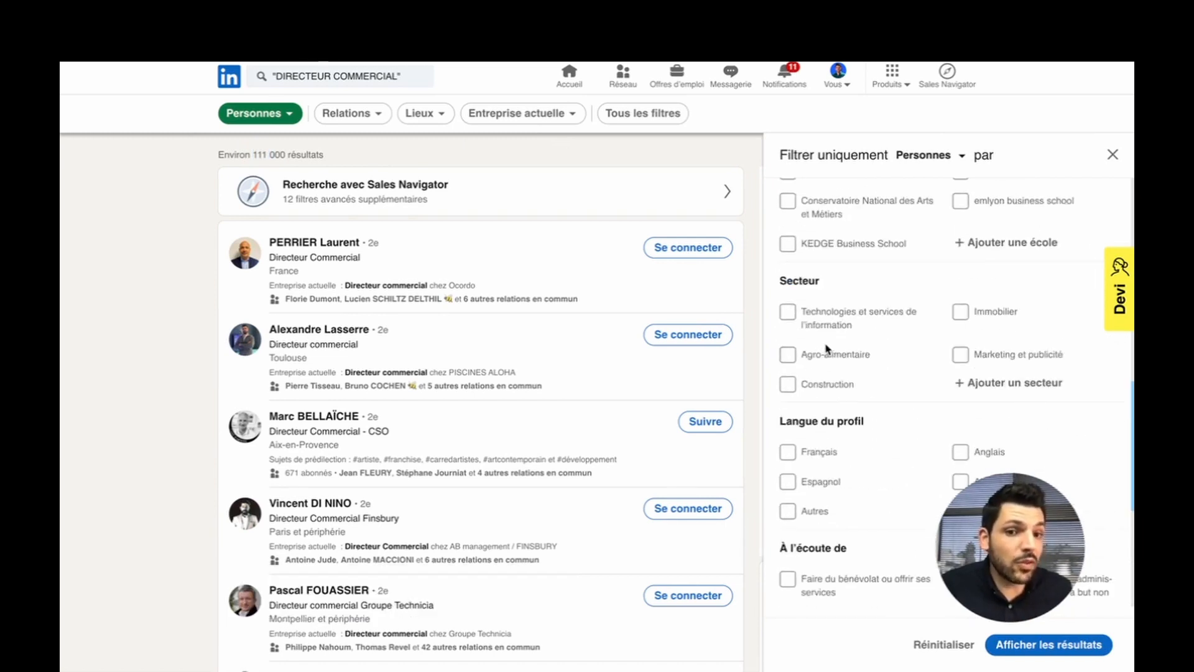
{"action": "scroll", "coordinate": [827, 349], "scroll_direction": "up", "scroll_amount": 8}
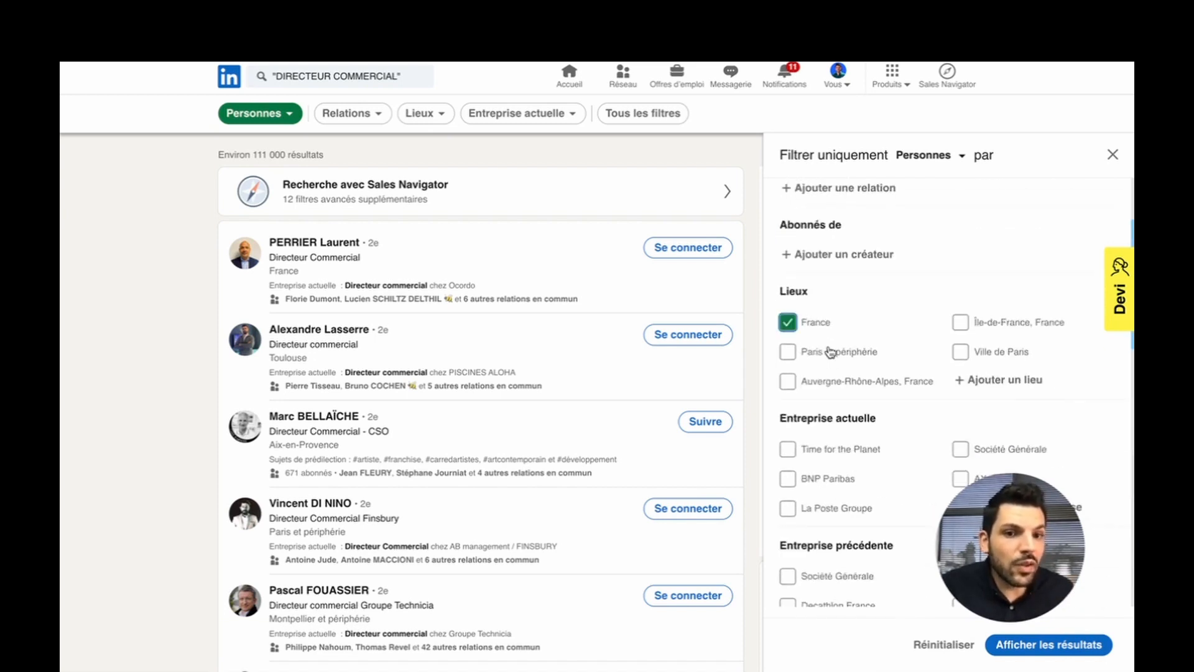
{"action": "scroll", "coordinate": [829, 353], "scroll_direction": "up", "scroll_amount": 2}
{"action": "scroll", "coordinate": [829, 352], "scroll_direction": "down", "scroll_amount": 8}
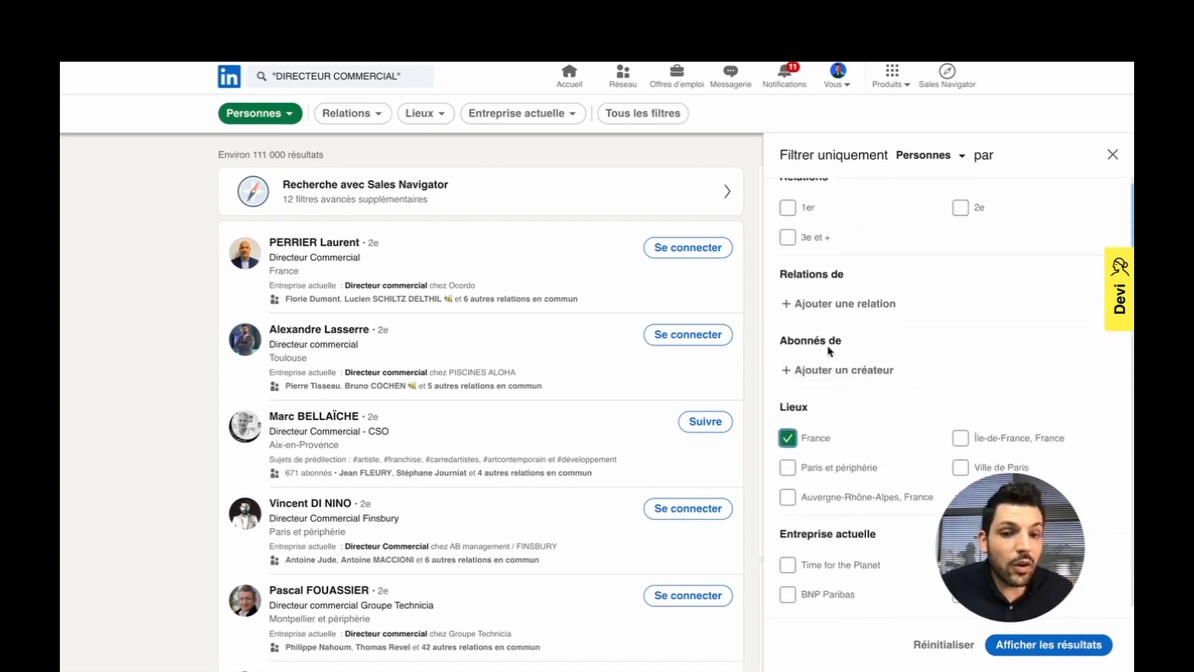
{"action": "scroll", "coordinate": [830, 352], "scroll_direction": "down", "scroll_amount": 5}
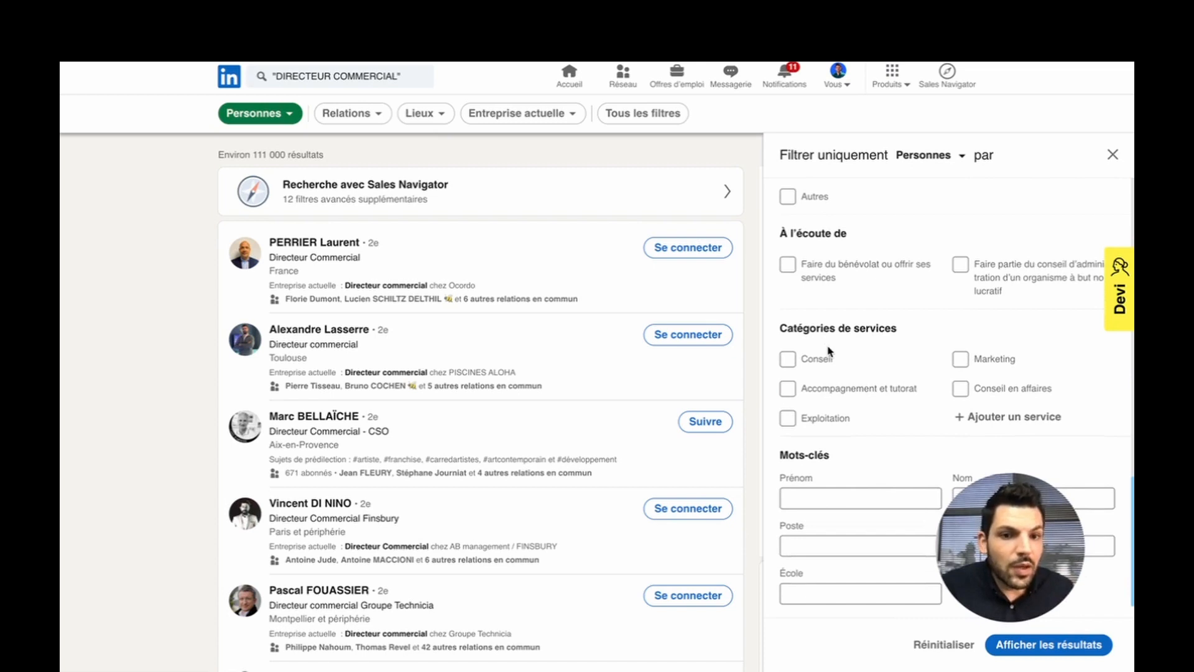
{"action": "left_click", "coordinate": [1099, 648]}
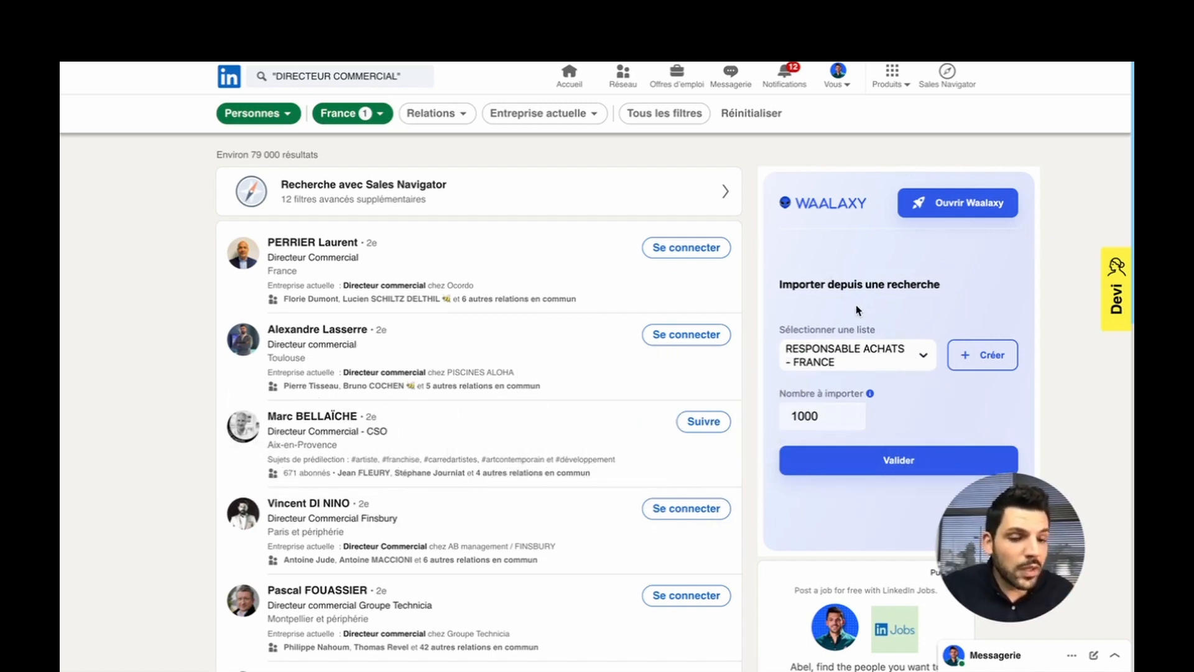
Start creating a new Waalaxy prospect list and copy the job title from the LinkedIn search.
{"action": "left_click", "coordinate": [983, 365]}
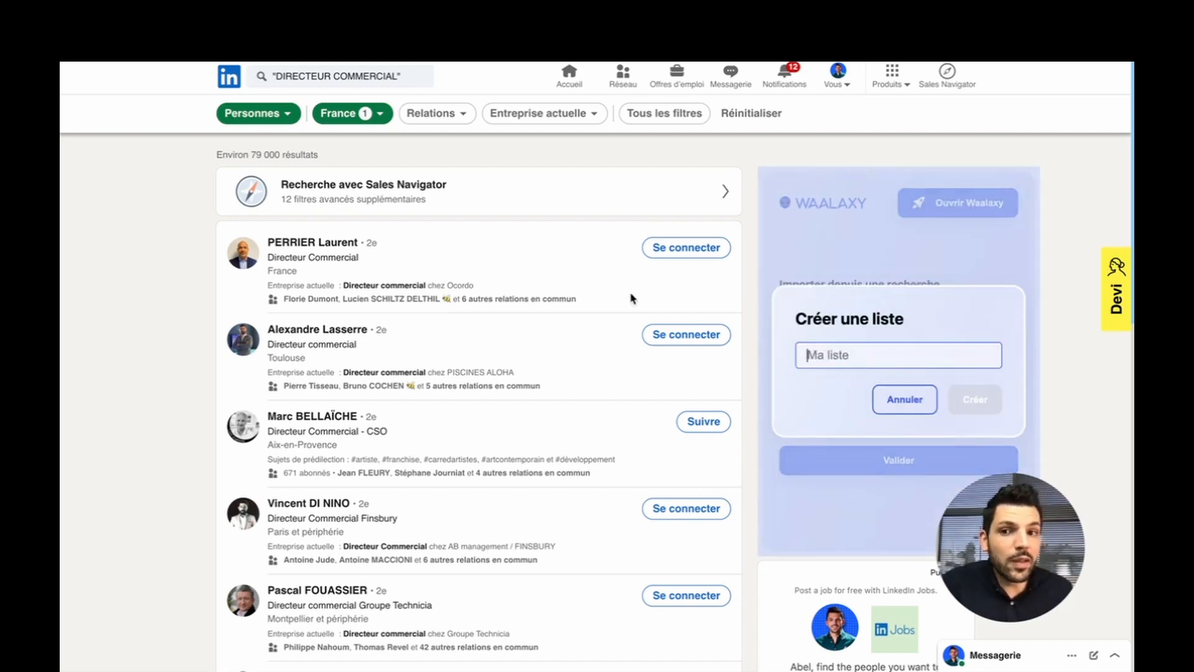
{"action": "left_click_drag", "start_coordinate": [393, 76], "coordinate": [276, 76]}
{"action": "key", "text": "cmd+c"}
{"action": "right_click", "coordinate": [321, 76]}
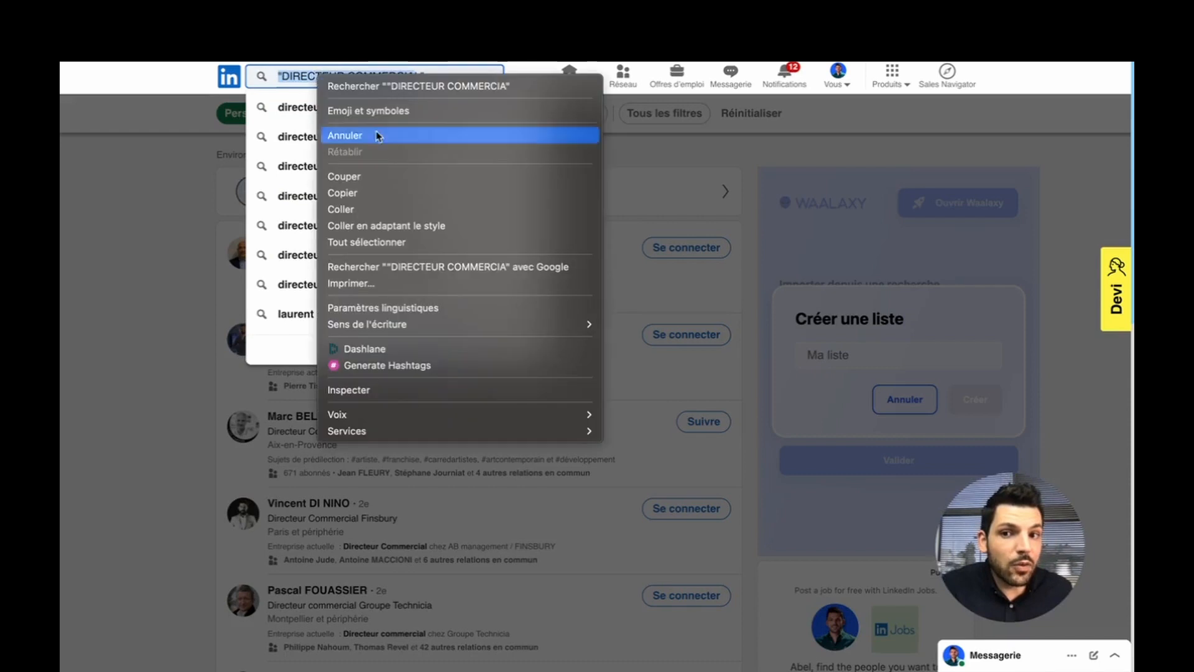
{"action": "left_click", "coordinate": [388, 199]}
{"action": "left_click", "coordinate": [176, 215]}
Name the new prospect list "DIRECTEUR COMMERCIAL - FRANCE" without quotation marks, using the copied title, and create it.
{"action": "left_click", "coordinate": [860, 361]}
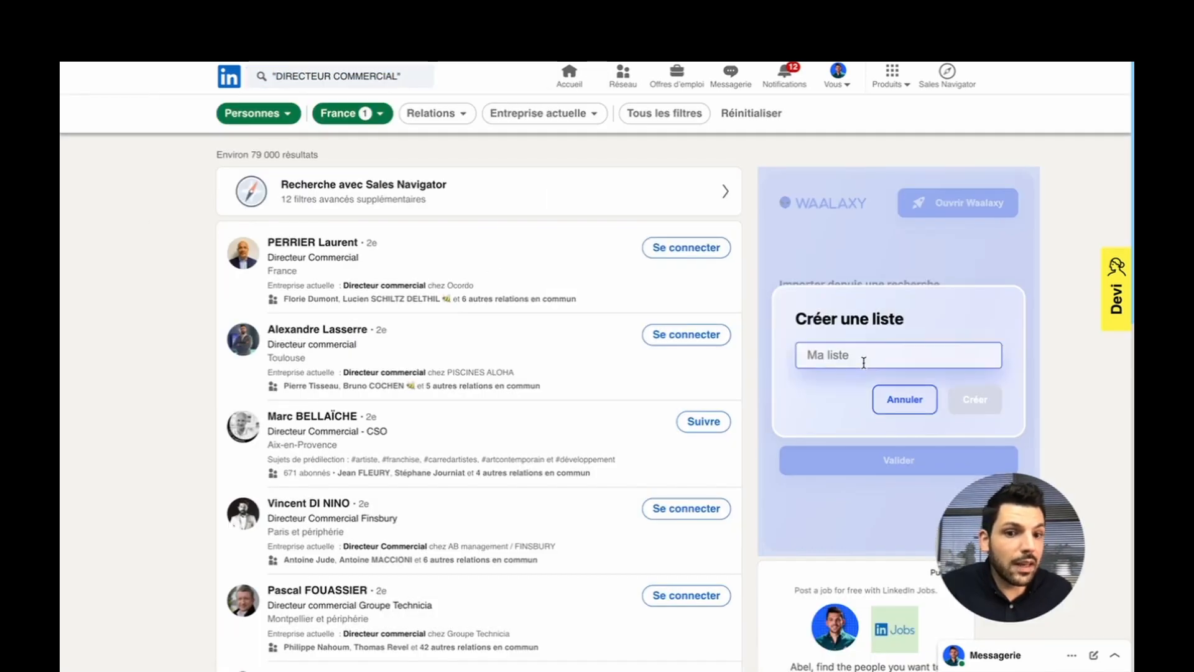
{"action": "right_click", "coordinate": [861, 361]}
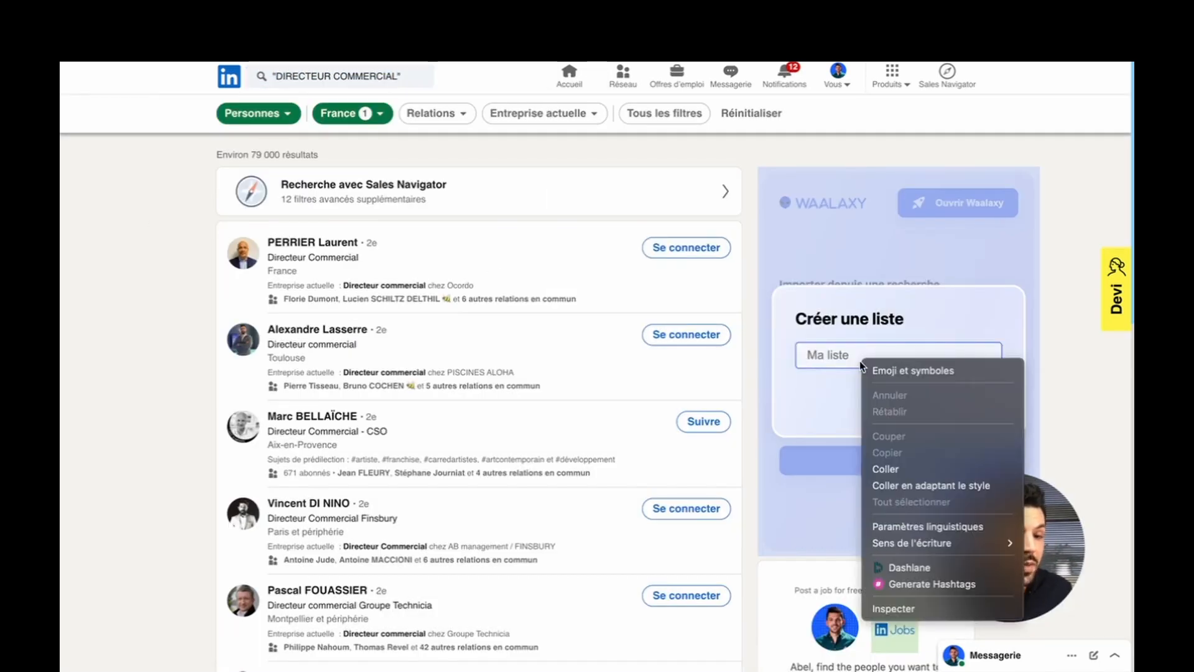
{"action": "left_click", "coordinate": [907, 477]}
{"action": "left_click", "coordinate": [808, 354]}
{"action": "key", "text": "BackSpace"}
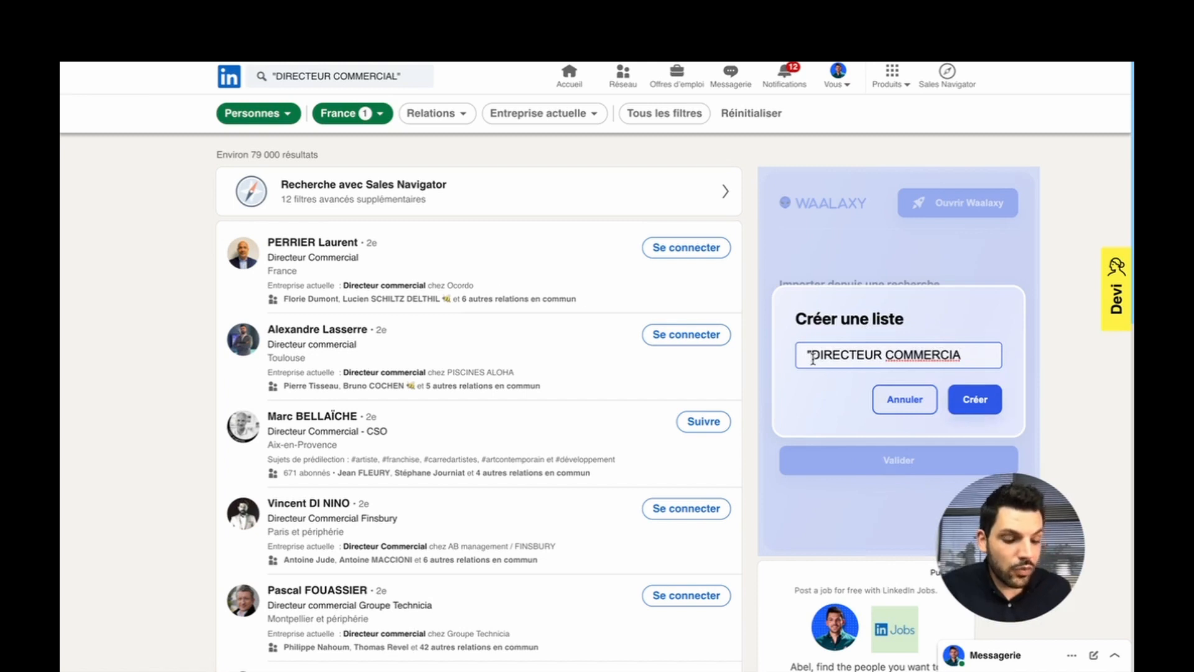
{"action": "left_click", "coordinate": [994, 364]}
{"action": "type", "text": "L"}
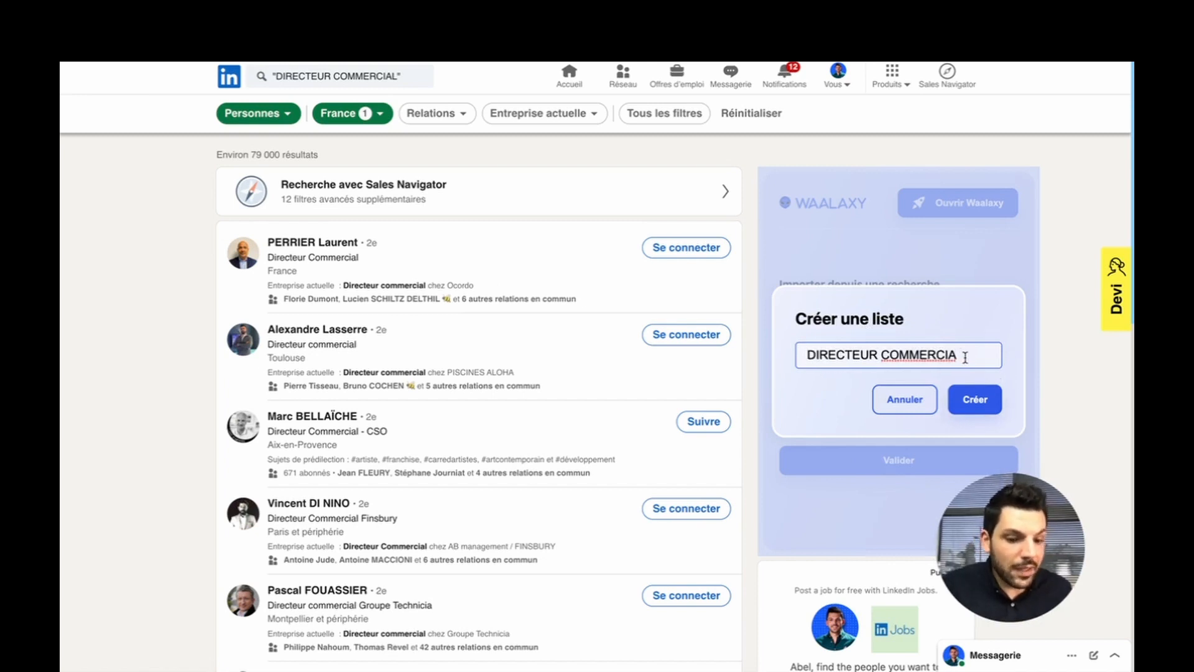
{"action": "type", "text": " - FRANCE"}
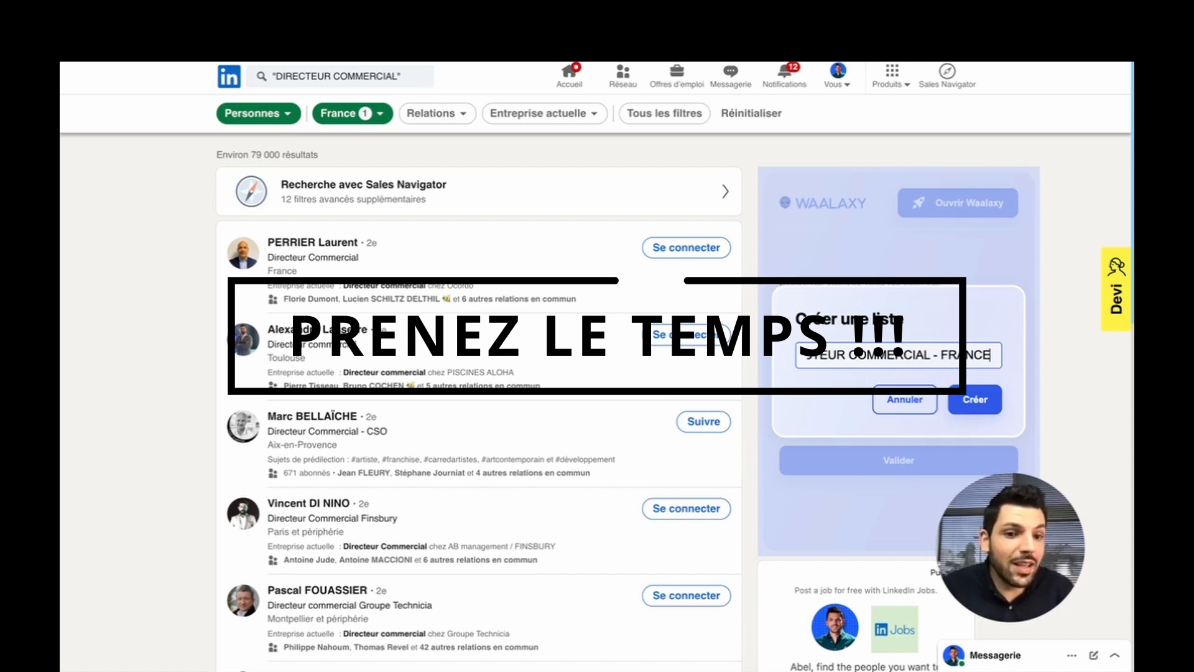
{"action": "left_click", "coordinate": [989, 403]}
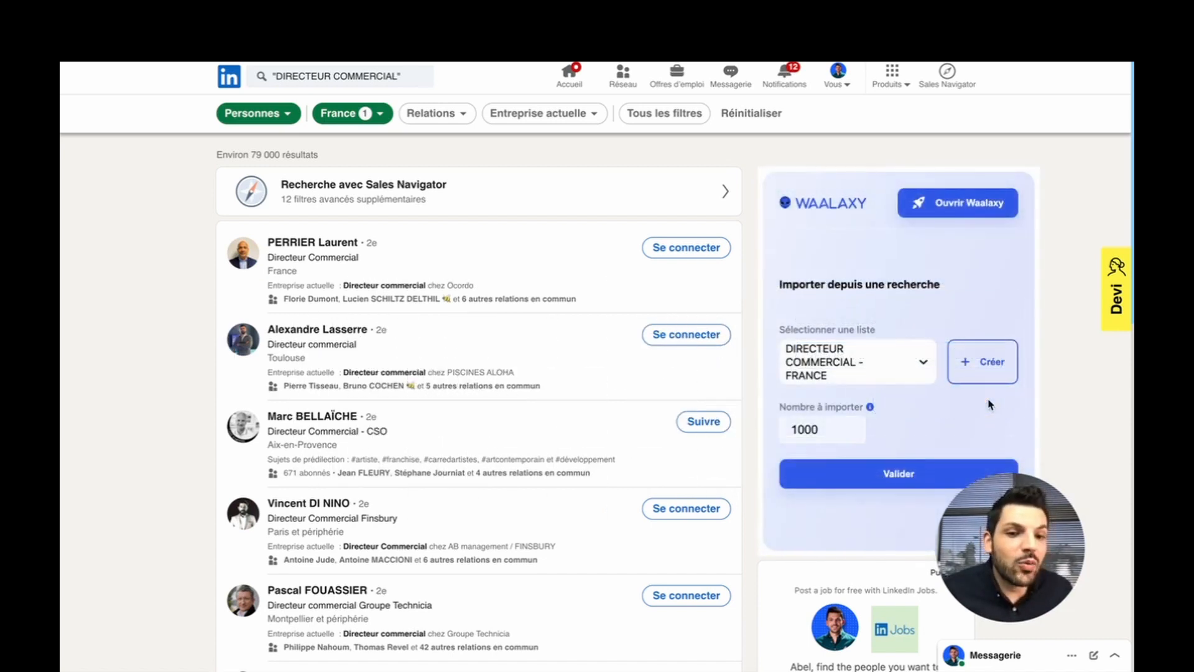
Reduce the number of prospects to import and run the import into the DIRECTEUR COMMERCIAL - FRANCE list.
{"action": "left_click", "coordinate": [808, 442]}
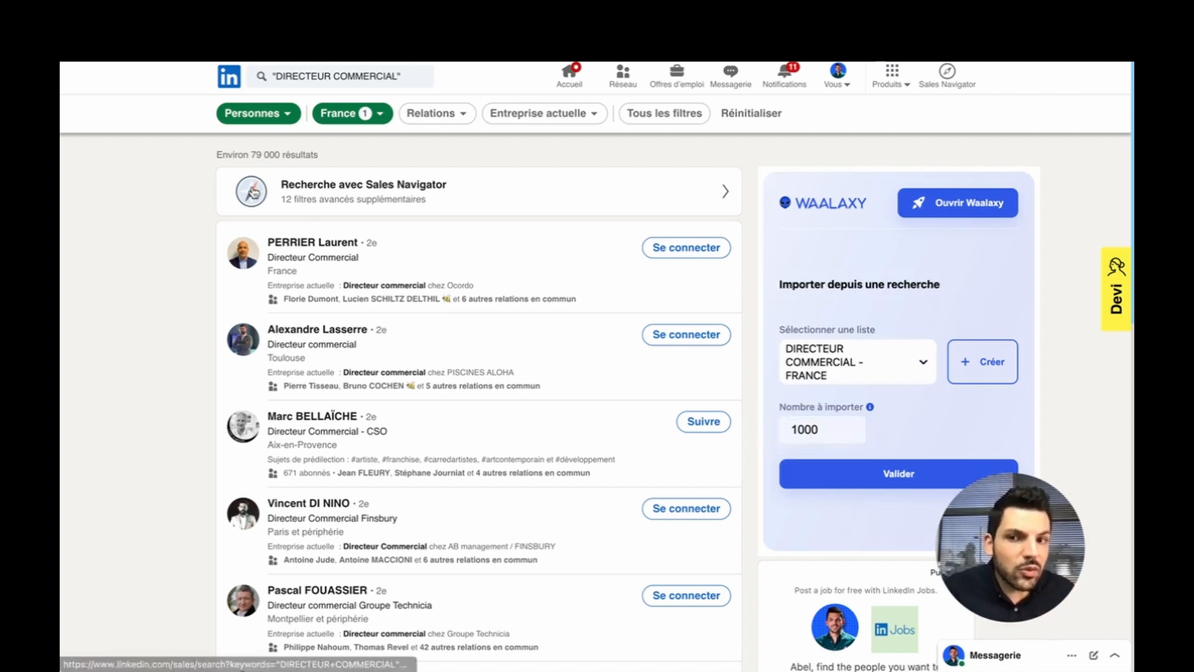
{"action": "left_click", "coordinate": [822, 435]}
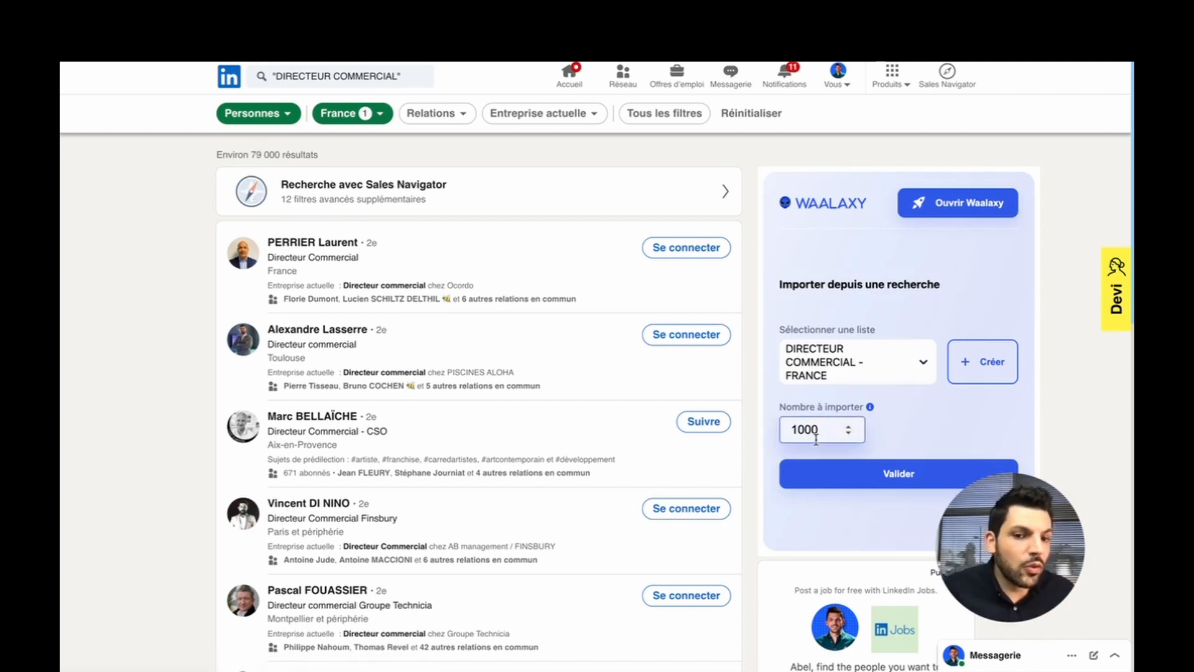
{"action": "key", "text": "BackSpace"}
{"action": "key", "text": "BackSpace"}
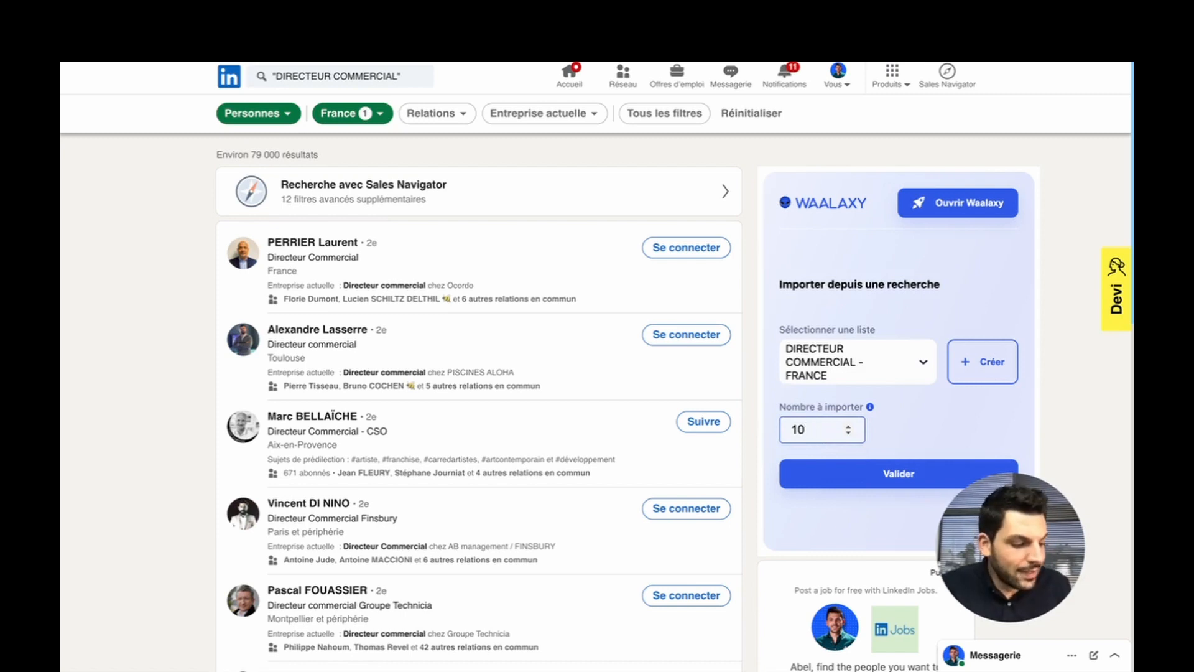
{"action": "type", "text": "0"}
{"action": "left_click", "coordinate": [896, 478]}
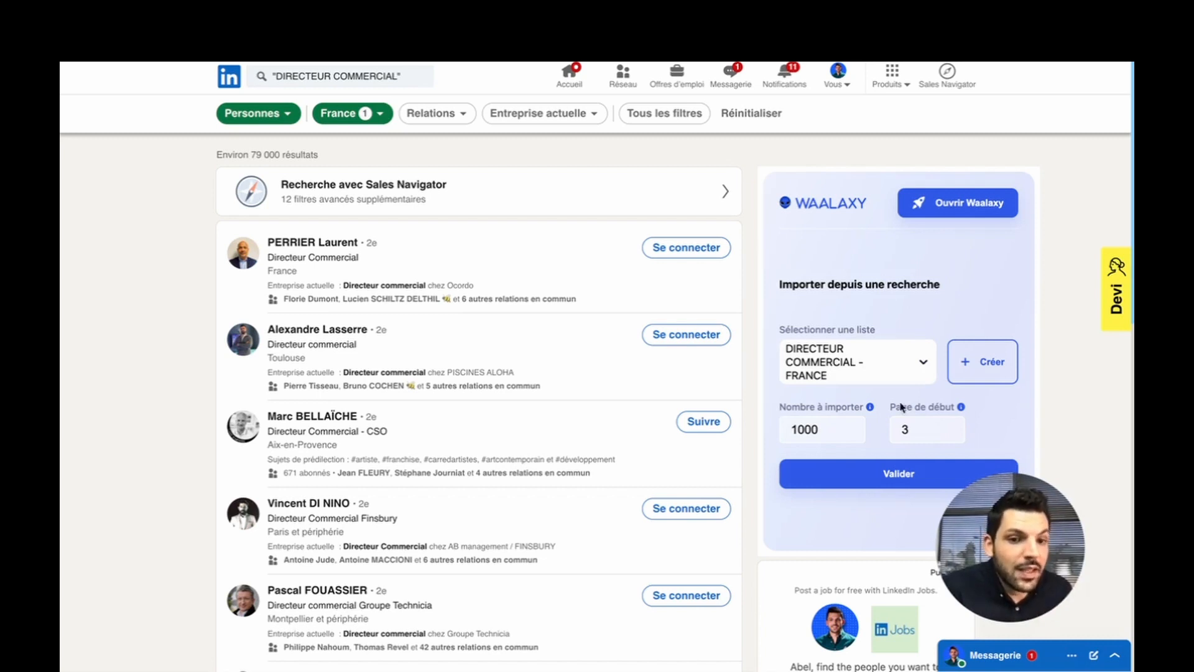
{"action": "left_click", "coordinate": [918, 427]}
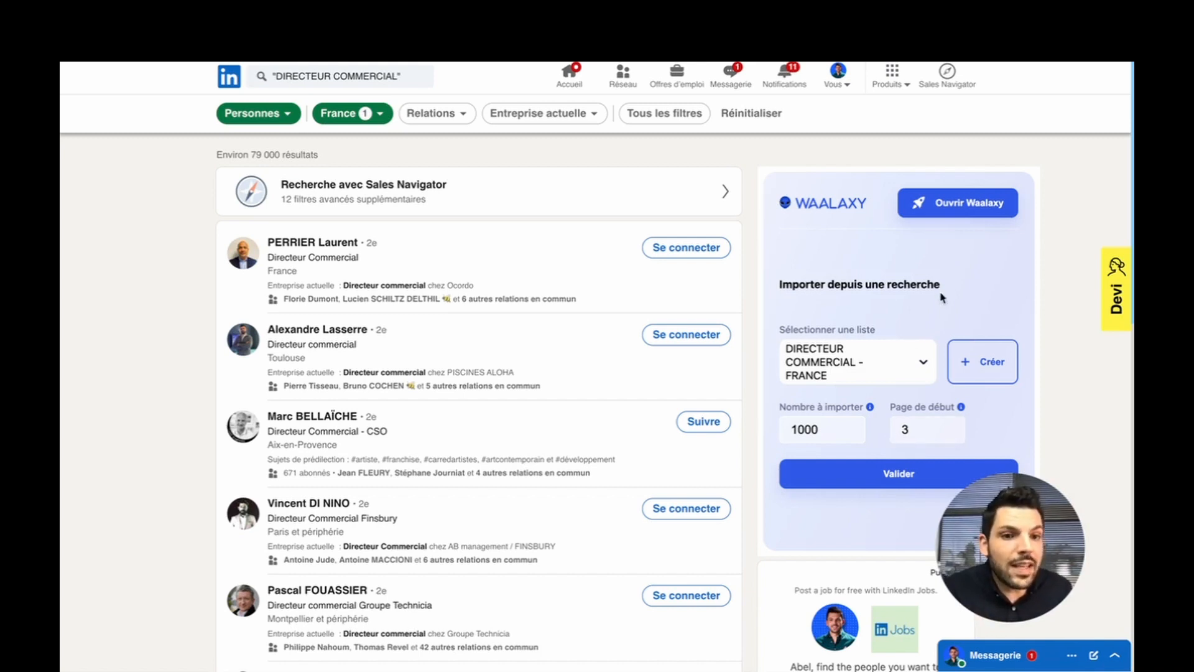
Switch to the Waalaxy dashboard and start a new campaign by browsing the sequence library.
{"action": "left_click", "coordinate": [958, 206]}
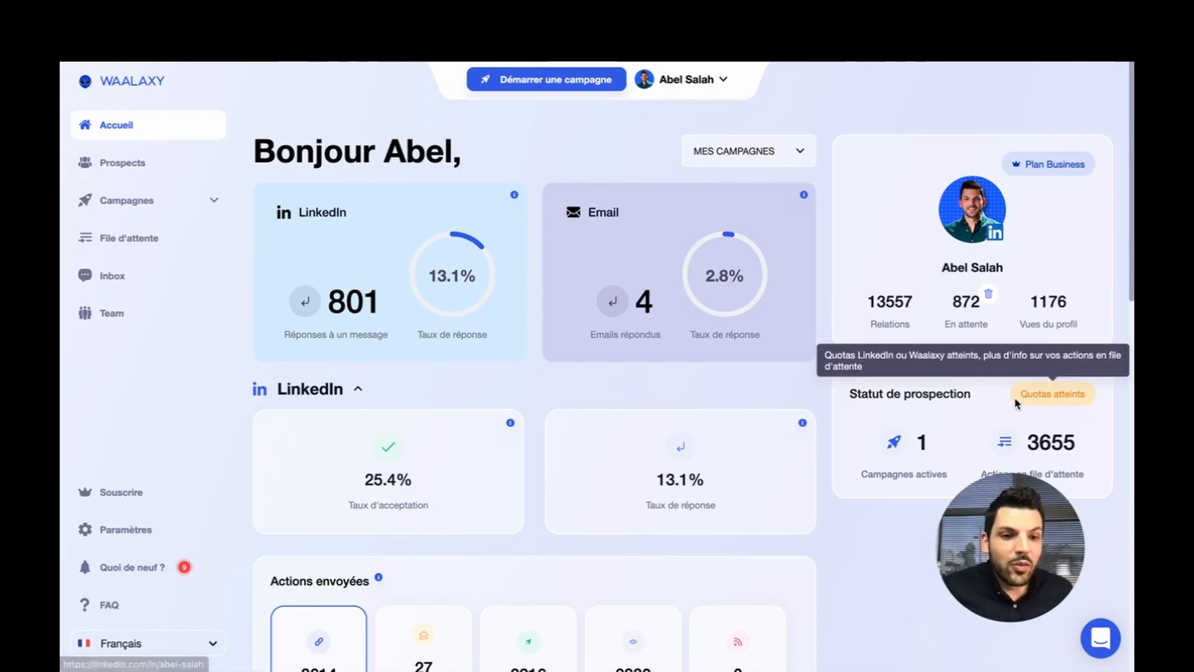
{"action": "left_click", "coordinate": [562, 83]}
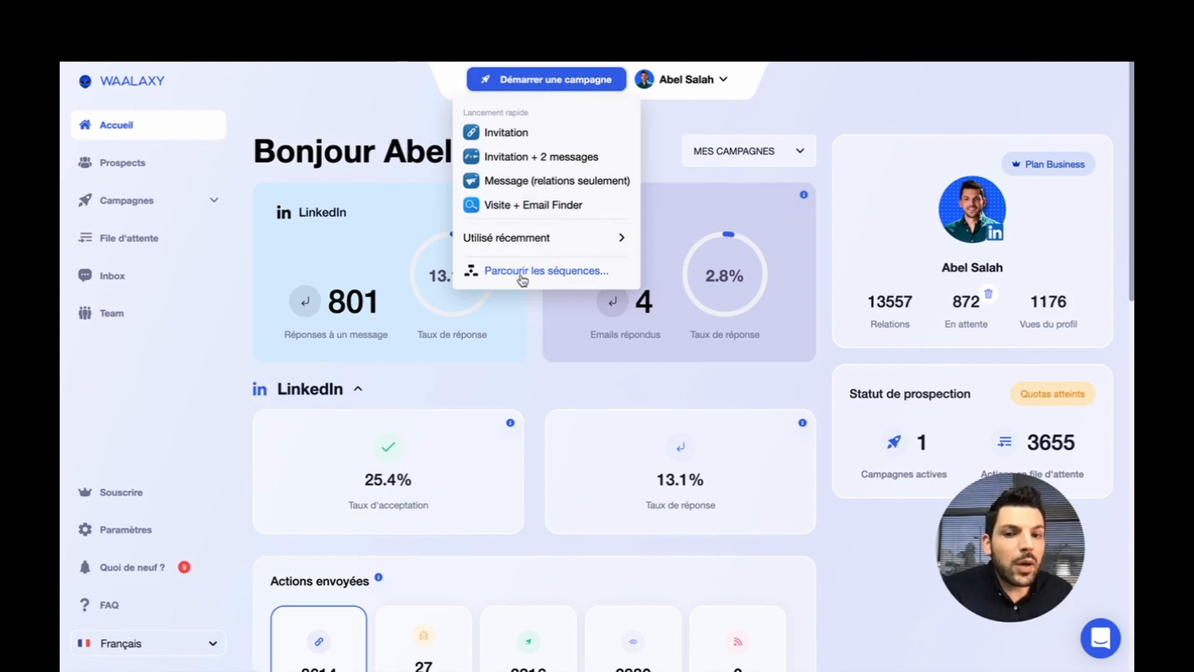
{"action": "left_click", "coordinate": [522, 271]}
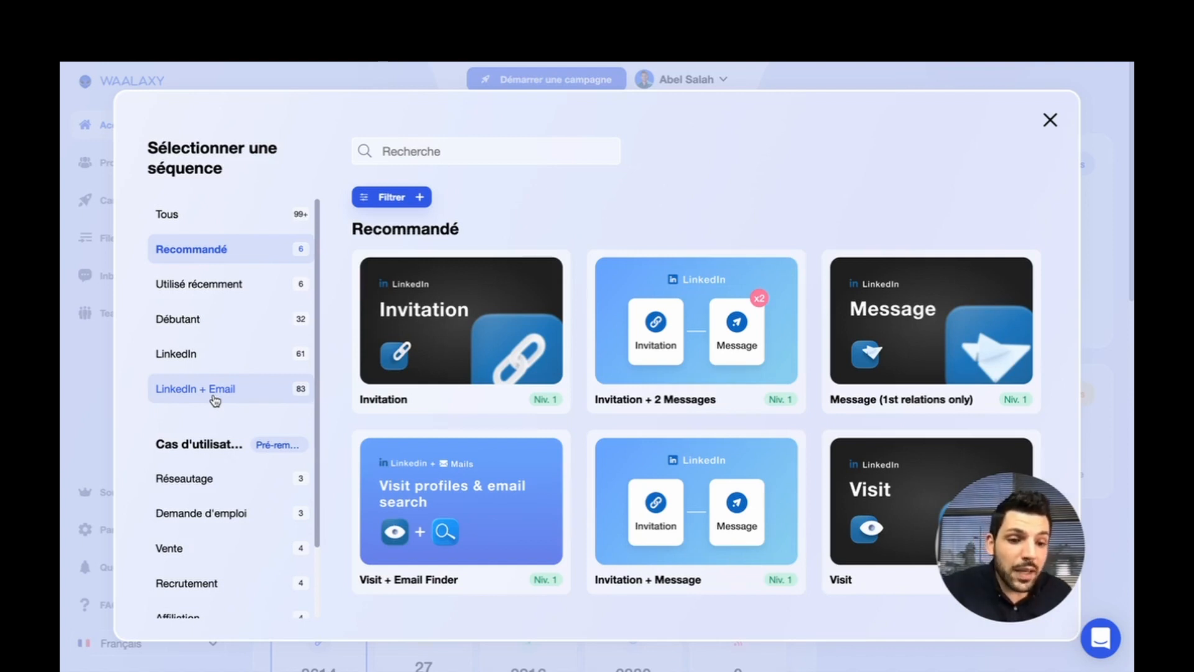
Review the Réseautage and LinkedIn + Email sequences and select the R2D2 sequence for the campaign.
{"action": "scroll", "coordinate": [224, 401], "scroll_direction": "down", "scroll_amount": 3}
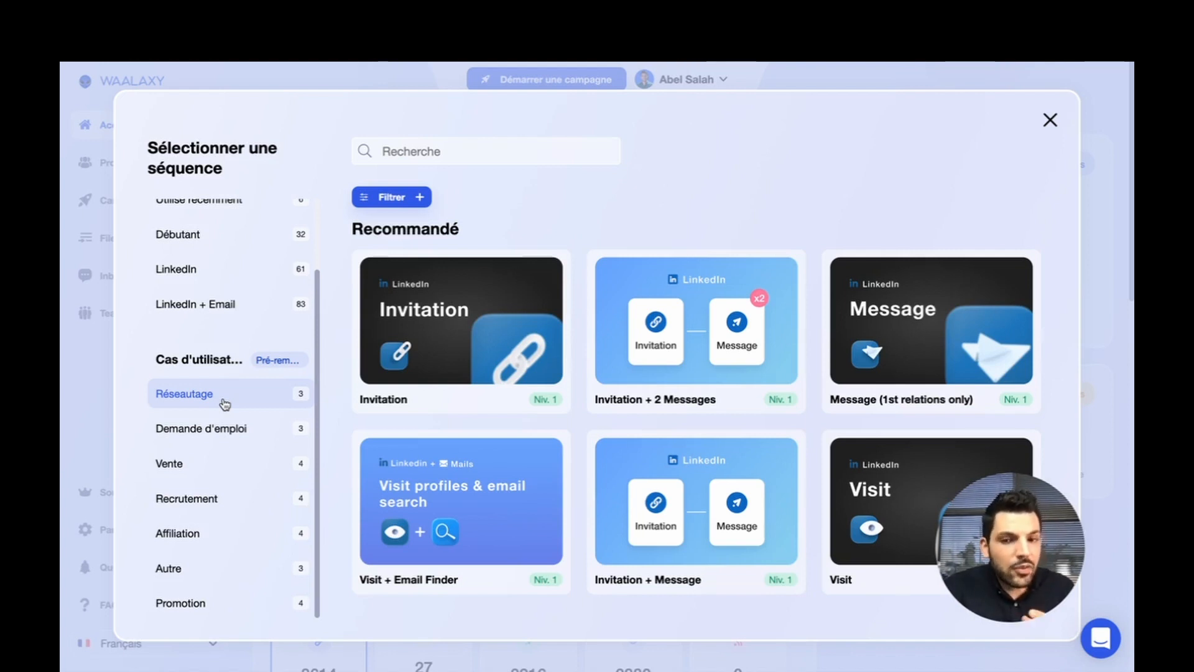
{"action": "left_click", "coordinate": [225, 403]}
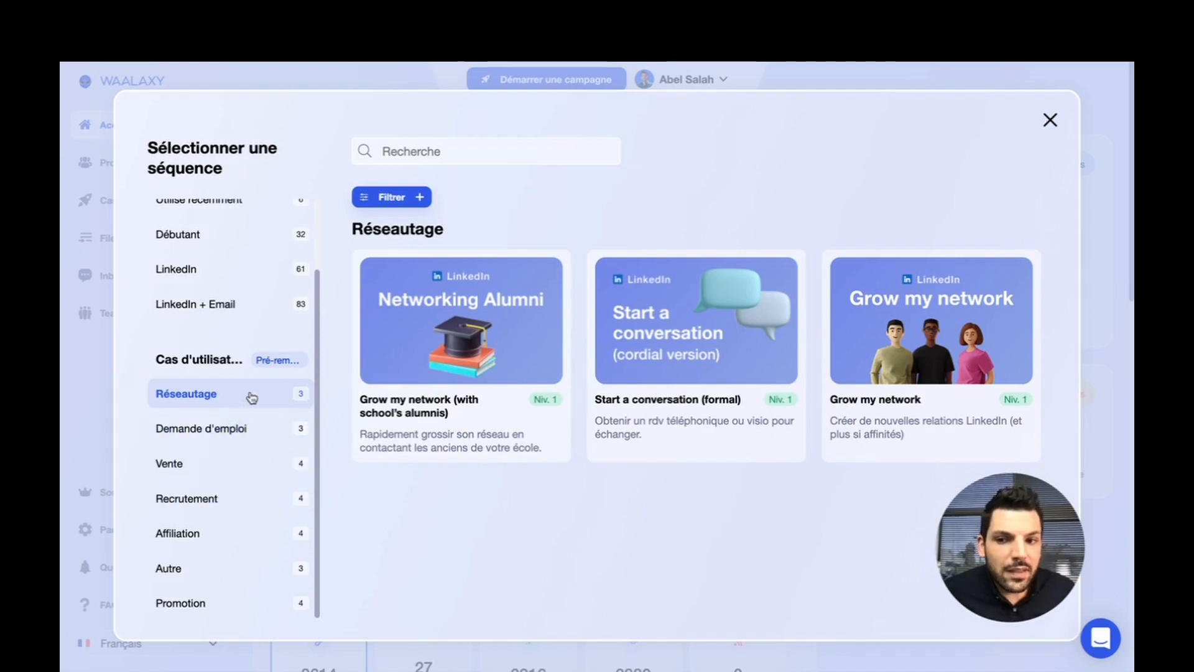
{"action": "scroll", "coordinate": [240, 390], "scroll_direction": "up", "scroll_amount": 3}
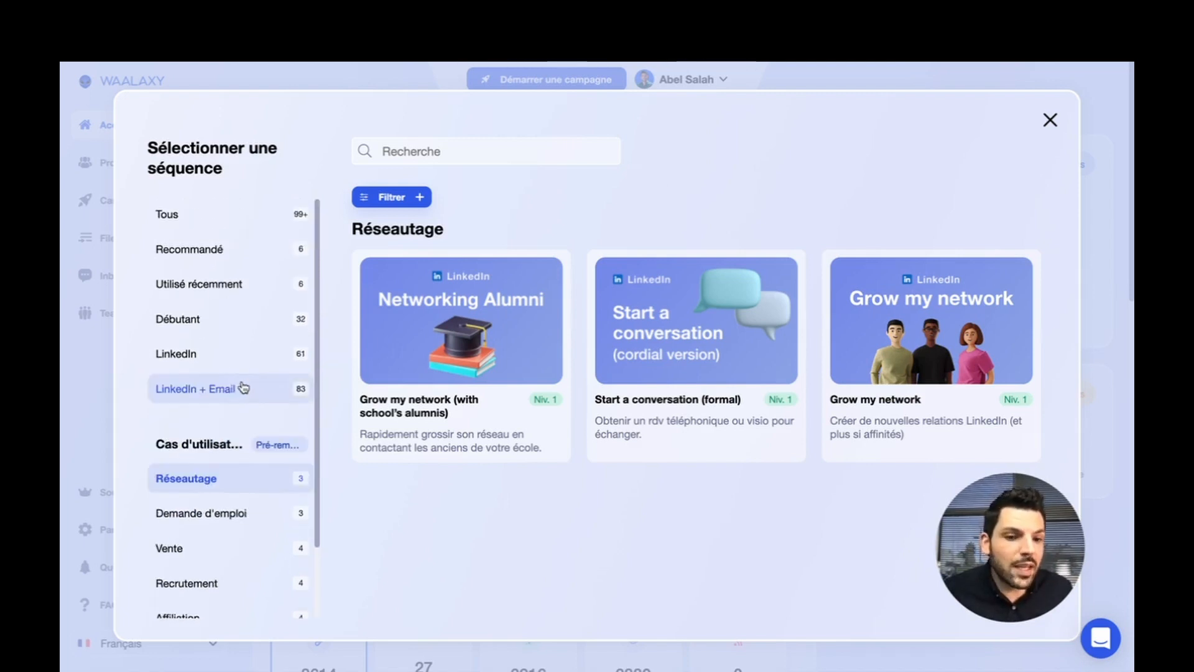
{"action": "left_click", "coordinate": [227, 393]}
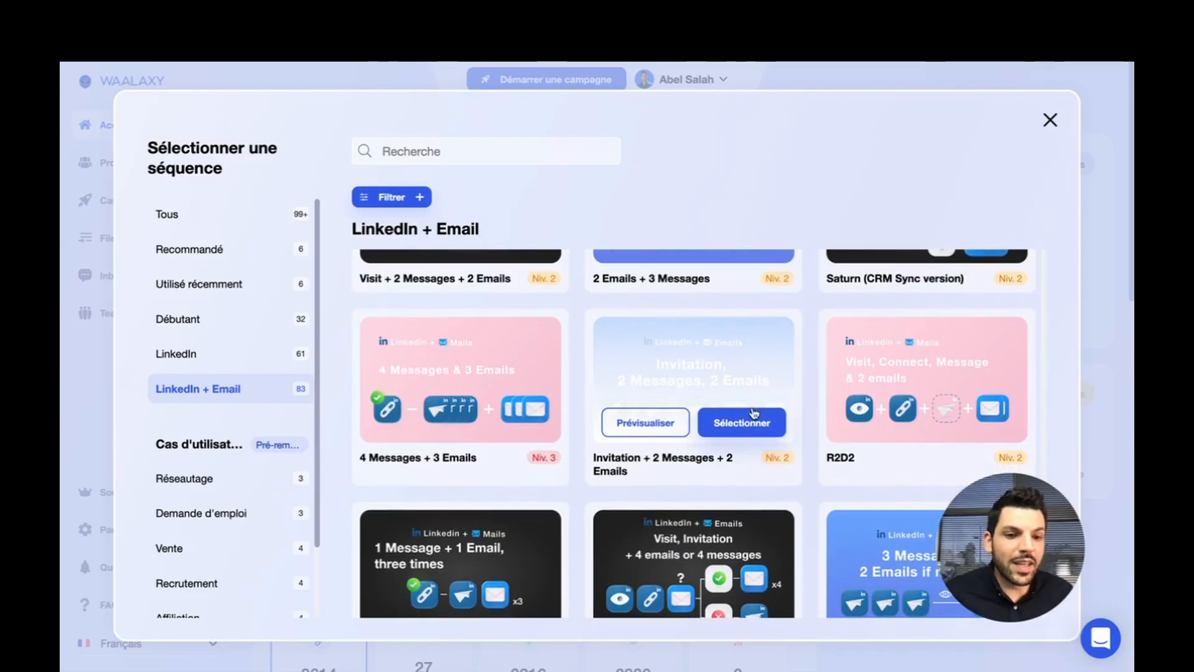
{"action": "left_click", "coordinate": [877, 421]}
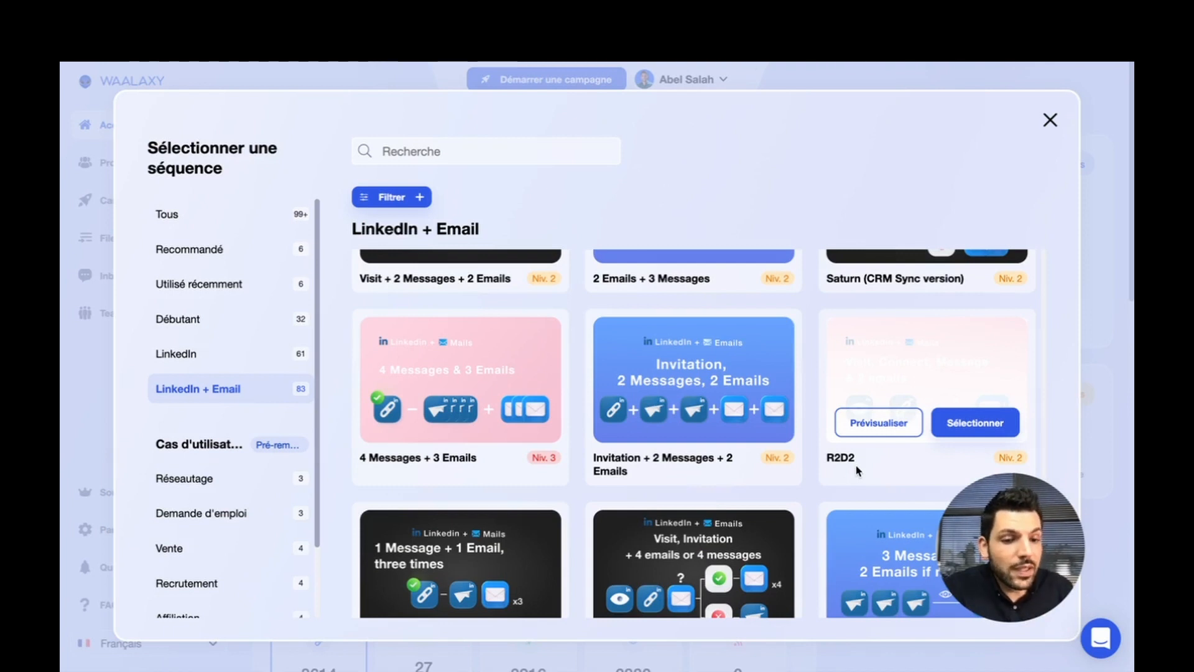
{"action": "left_click", "coordinate": [989, 423]}
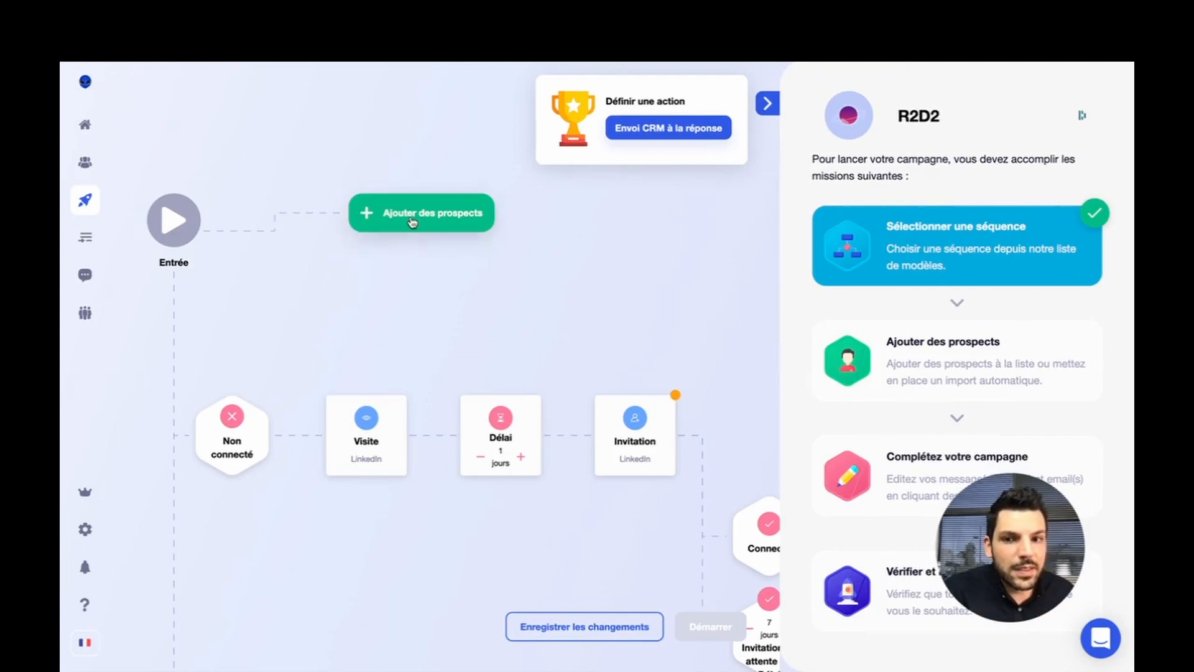
Choose the DIRECTEUR COMMERCIAL - FRANCE list for the campaign and select its first two prospects.
{"action": "left_click", "coordinate": [509, 219]}
{"action": "left_click", "coordinate": [346, 216]}
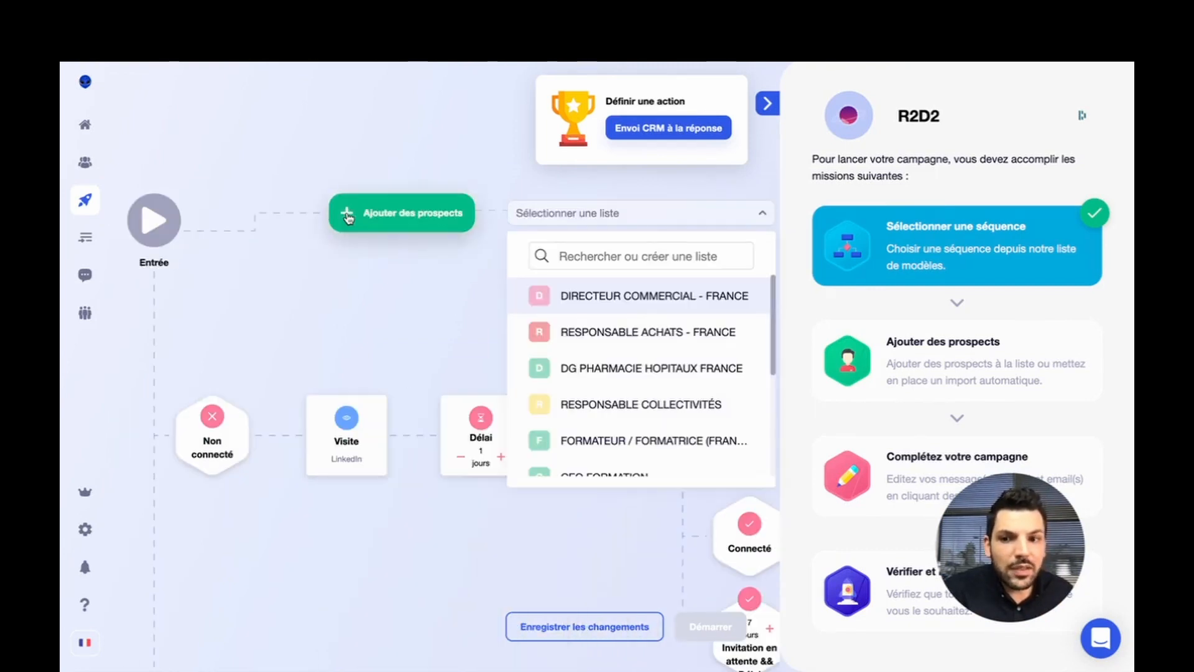
{"action": "left_click", "coordinate": [634, 306]}
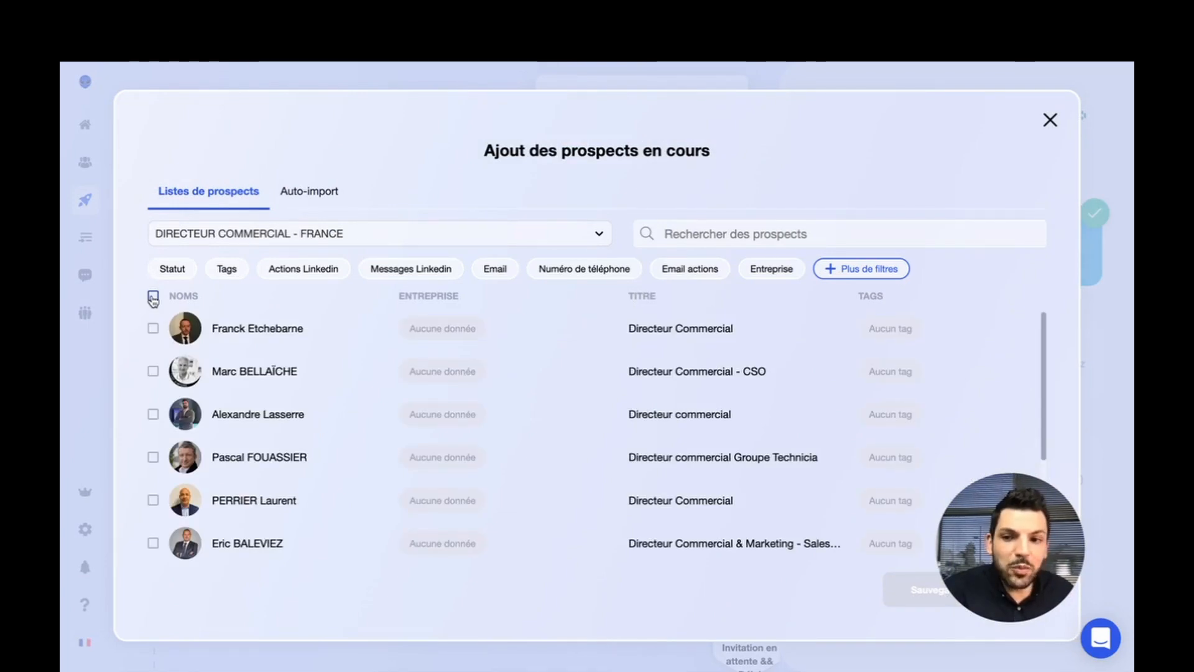
{"action": "left_click", "coordinate": [153, 296]}
{"action": "left_click", "coordinate": [152, 296]}
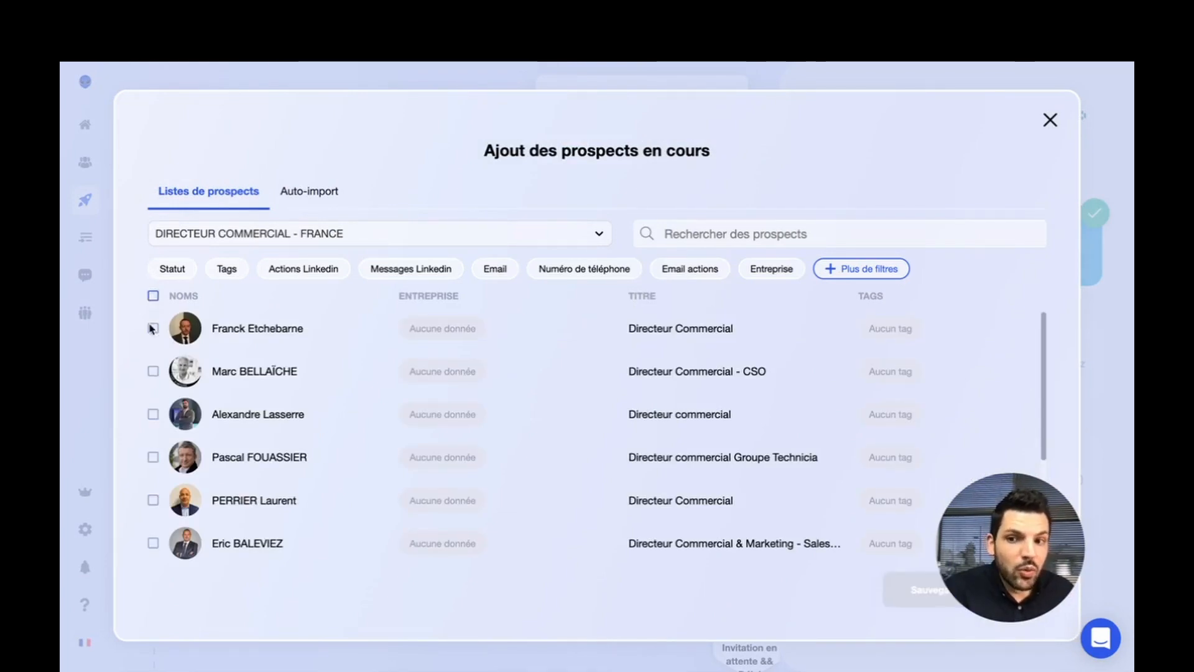
{"action": "left_click", "coordinate": [153, 328]}
{"action": "left_click", "coordinate": [153, 371]}
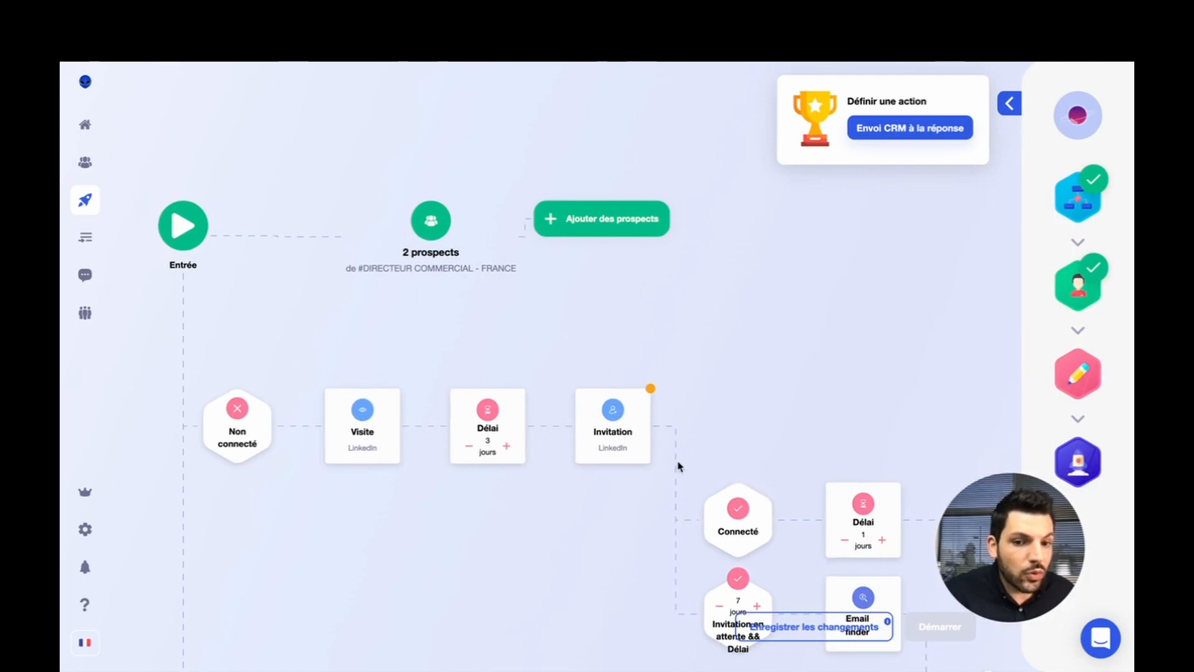
Examine the R2D2 sequence's flow, from the invitation through the connected branch and the email finder branch to their final actions.
{"action": "left_click_drag", "start_coordinate": [776, 421], "coordinate": [536, 336]}
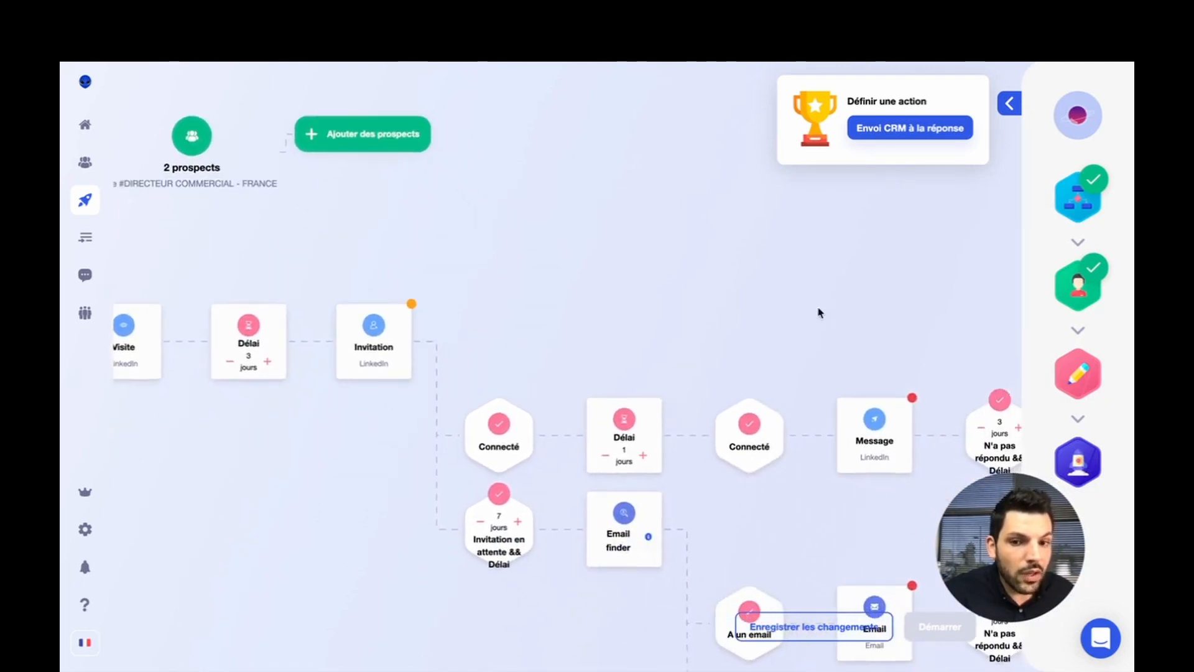
{"action": "left_click_drag", "start_coordinate": [821, 313], "coordinate": [618, 224]}
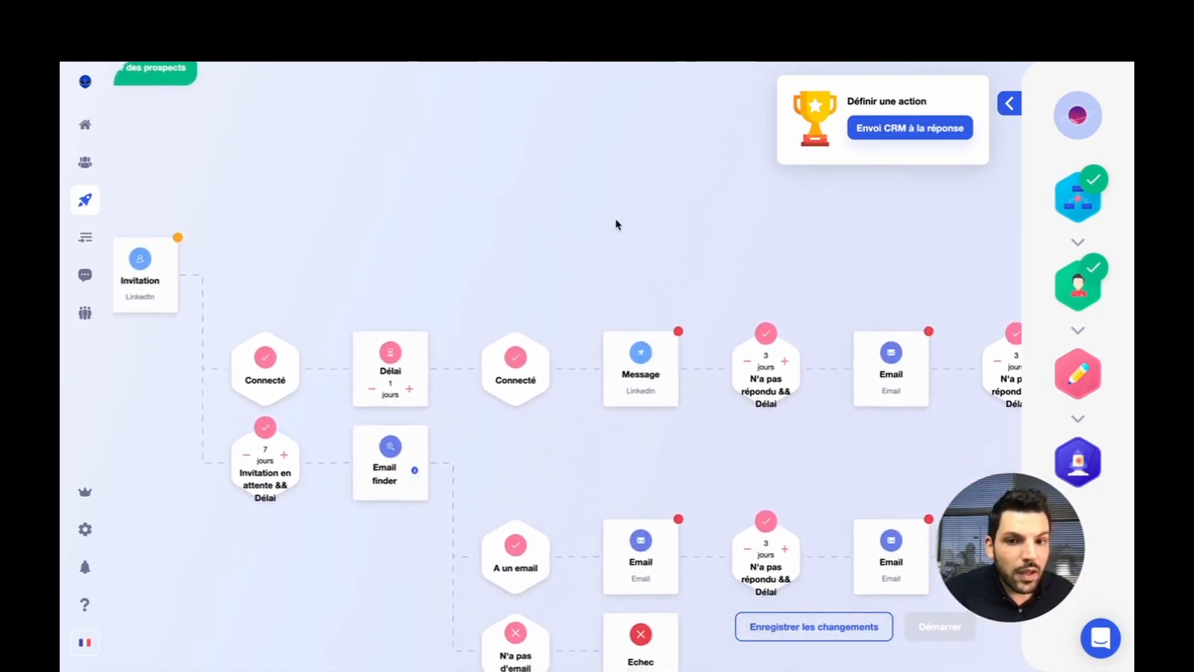
{"action": "mouse_move", "coordinate": [395, 198]}
{"action": "left_mouse_down"}
{"action": "mouse_move", "coordinate": [421, 143]}
{"action": "mouse_move", "coordinate": [451, 201]}
{"action": "mouse_move", "coordinate": [391, 176]}
{"action": "left_mouse_up"}
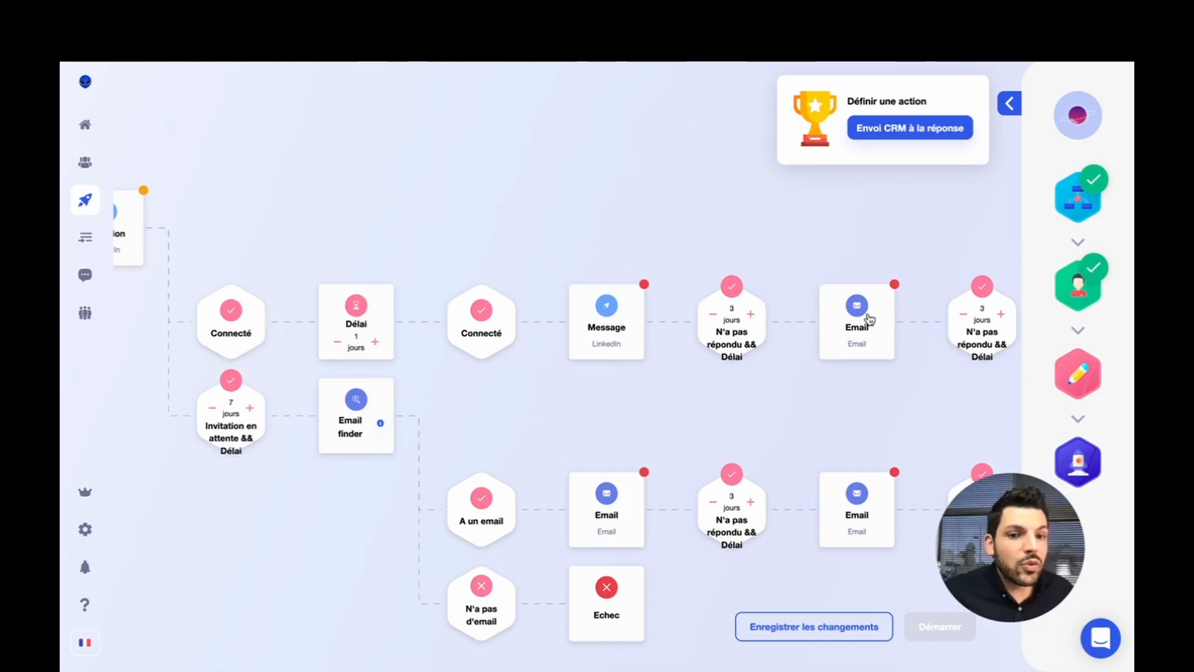
{"action": "left_click_drag", "start_coordinate": [869, 266], "coordinate": [701, 213]}
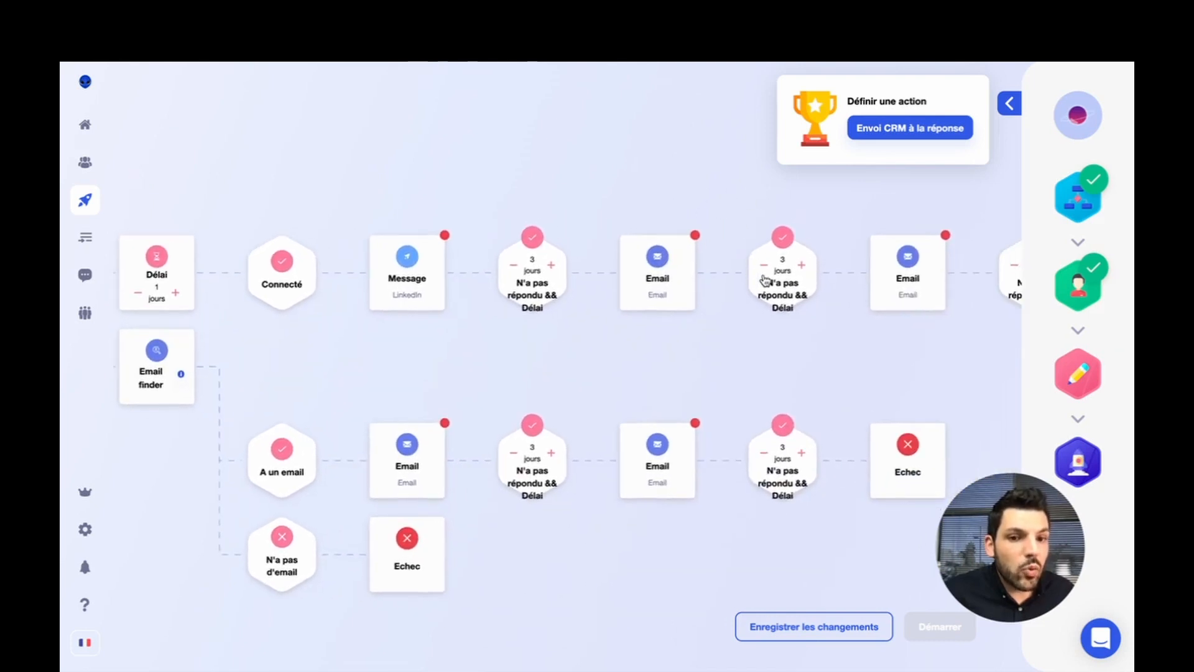
{"action": "left_click_drag", "start_coordinate": [859, 205], "coordinate": [763, 264]}
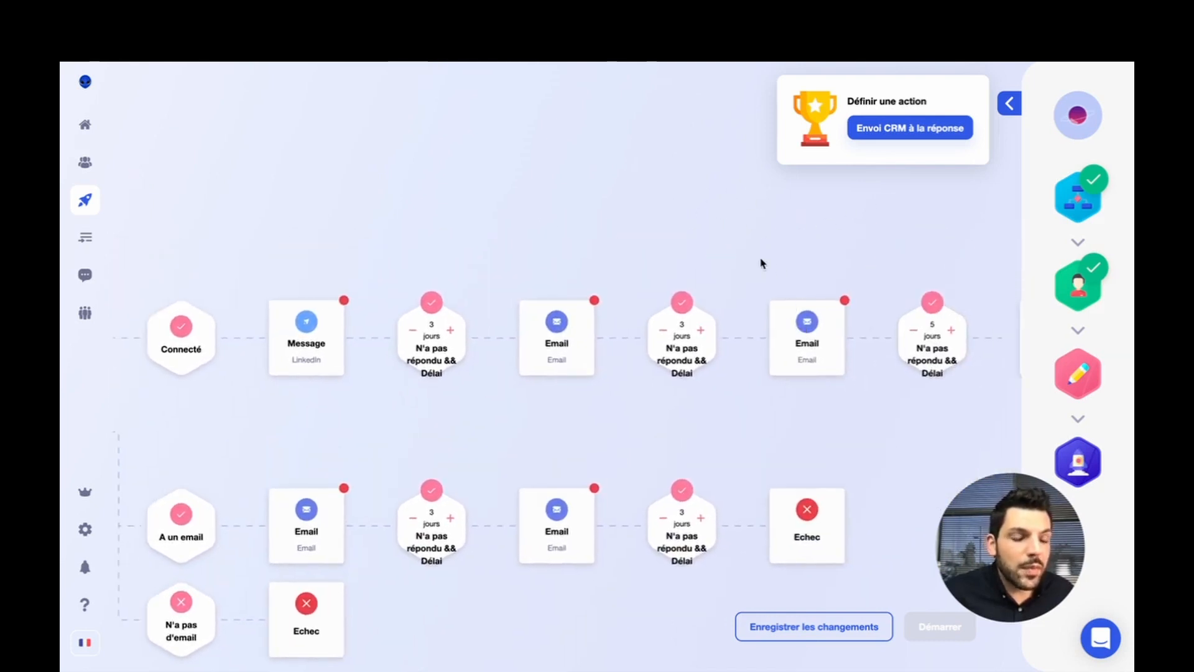
{"action": "left_click_drag", "start_coordinate": [808, 232], "coordinate": [962, 215]}
{"action": "left_click_drag", "start_coordinate": [448, 219], "coordinate": [685, 199]}
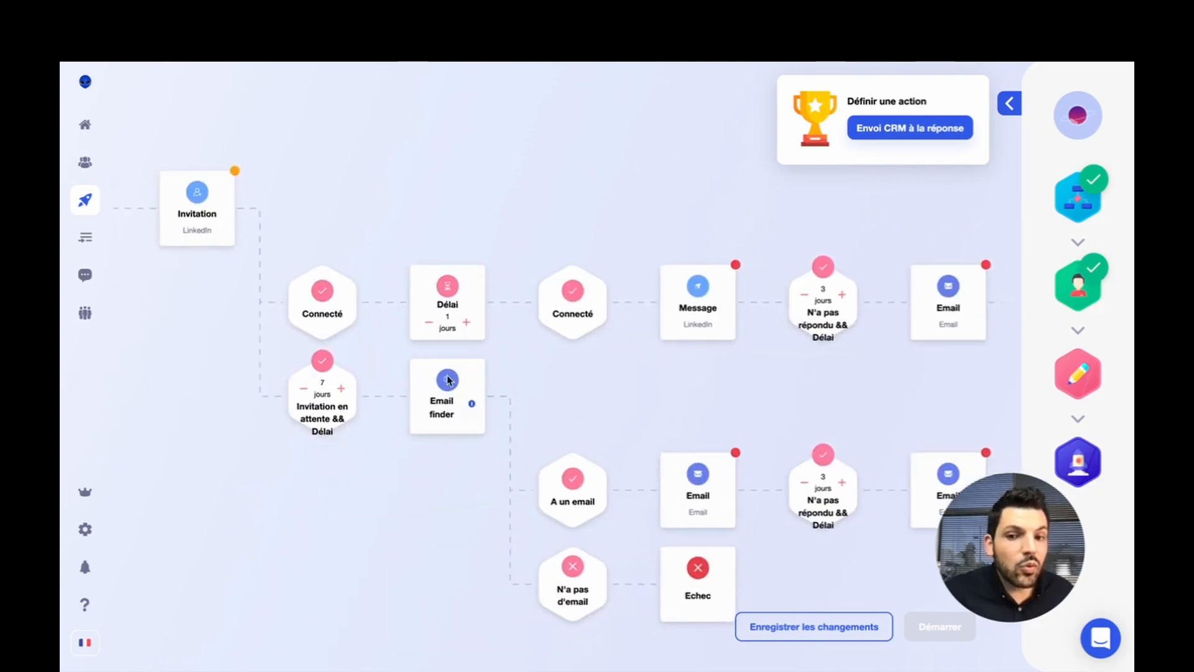
{"action": "left_click_drag", "start_coordinate": [681, 429], "coordinate": [590, 410]}
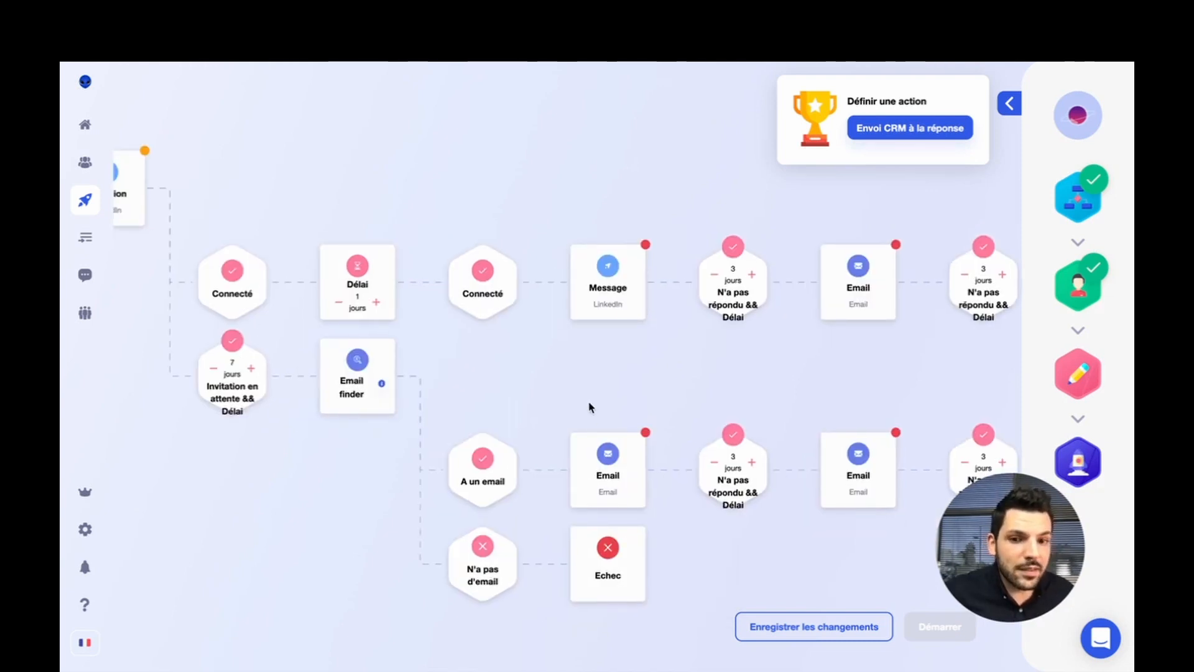
{"action": "scroll", "coordinate": [589, 405], "scroll_direction": "down", "scroll_amount": 2}
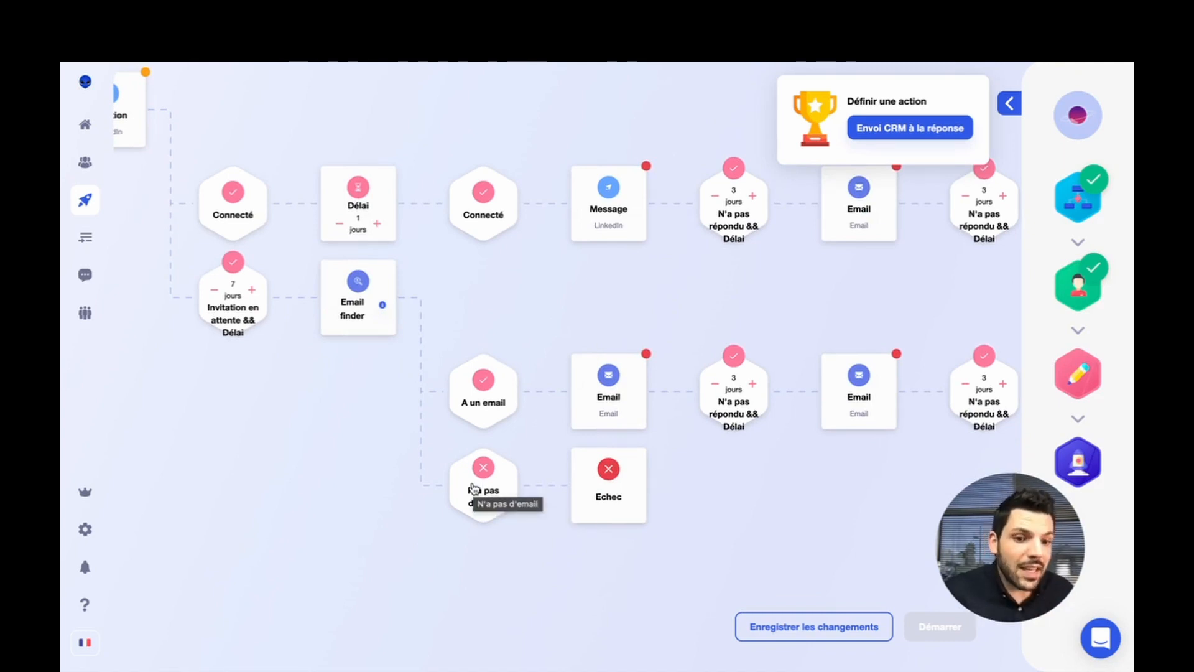
{"action": "left_click_drag", "start_coordinate": [386, 453], "coordinate": [364, 502]}
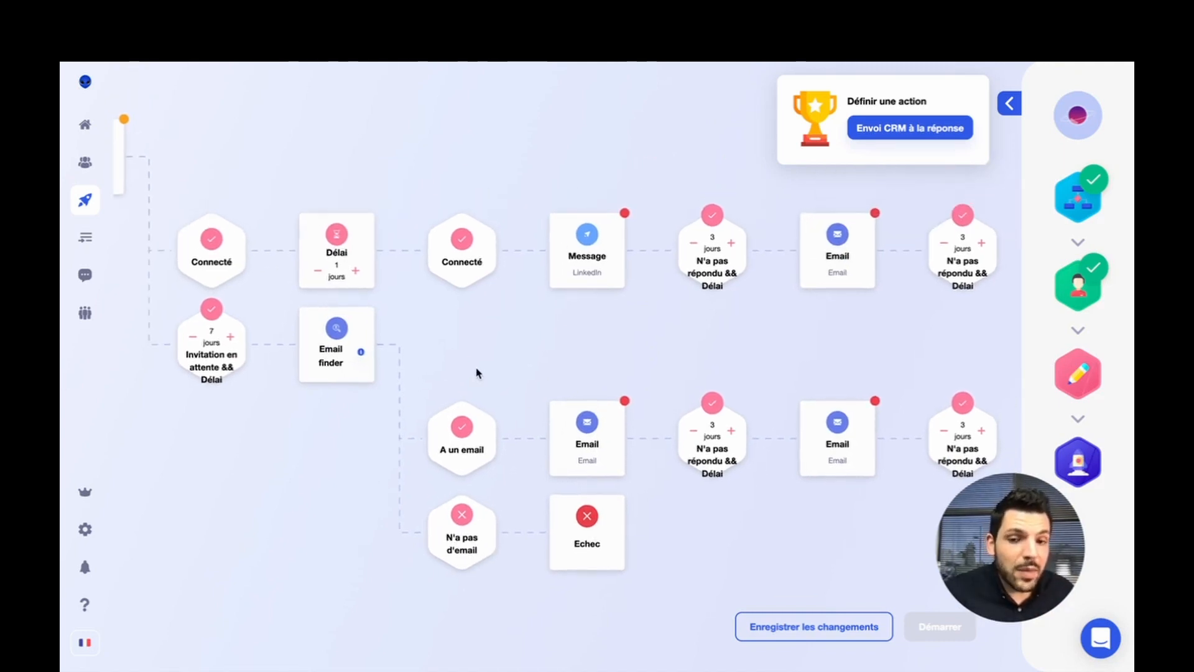
{"action": "left_click_drag", "start_coordinate": [489, 347], "coordinate": [488, 360]}
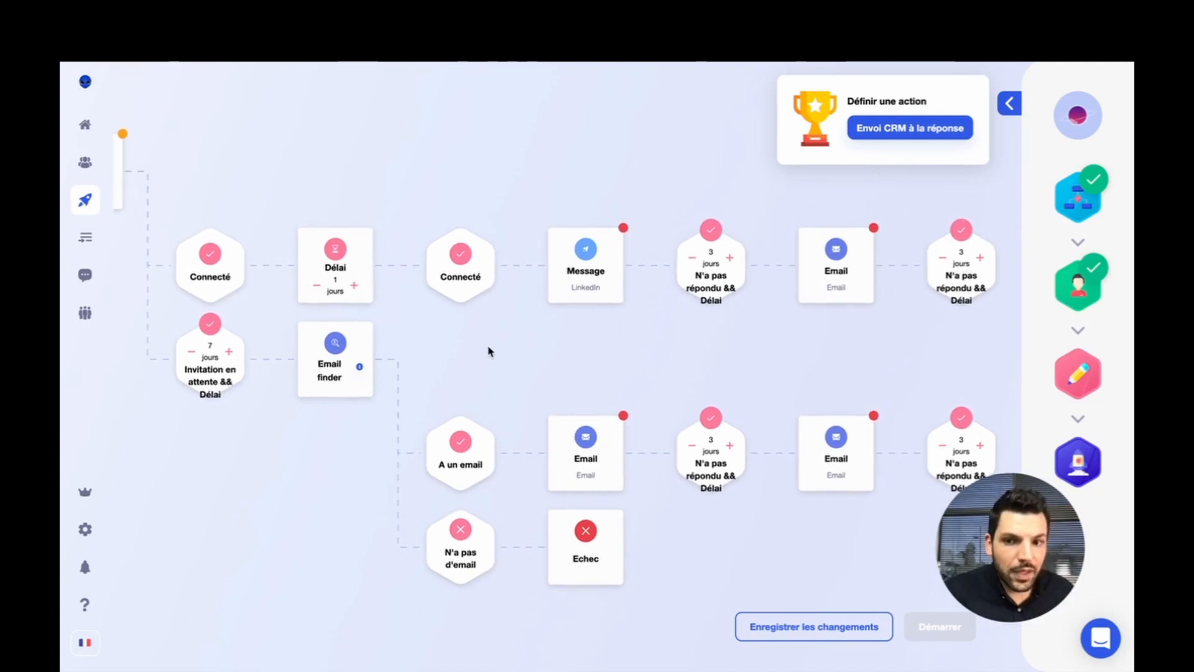
{"action": "left_click_drag", "start_coordinate": [611, 346], "coordinate": [593, 347]}
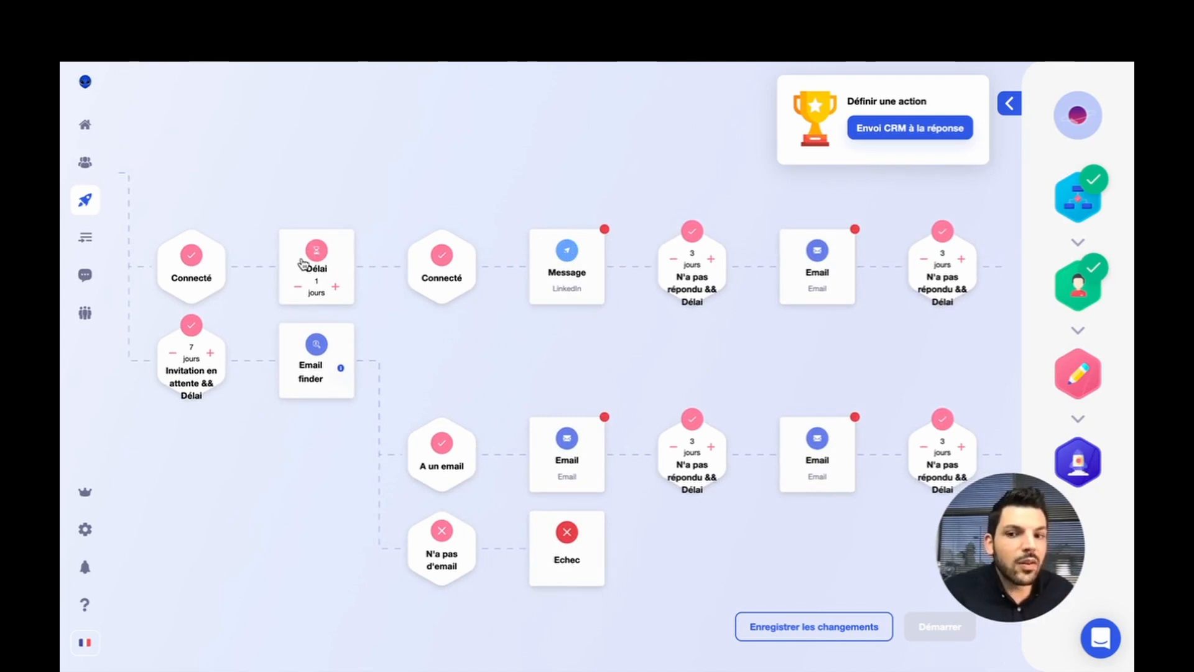
Open the LinkedIn message in the sequence's connected branch for editing and consult the message templates offered for it.
{"action": "left_click", "coordinate": [565, 263]}
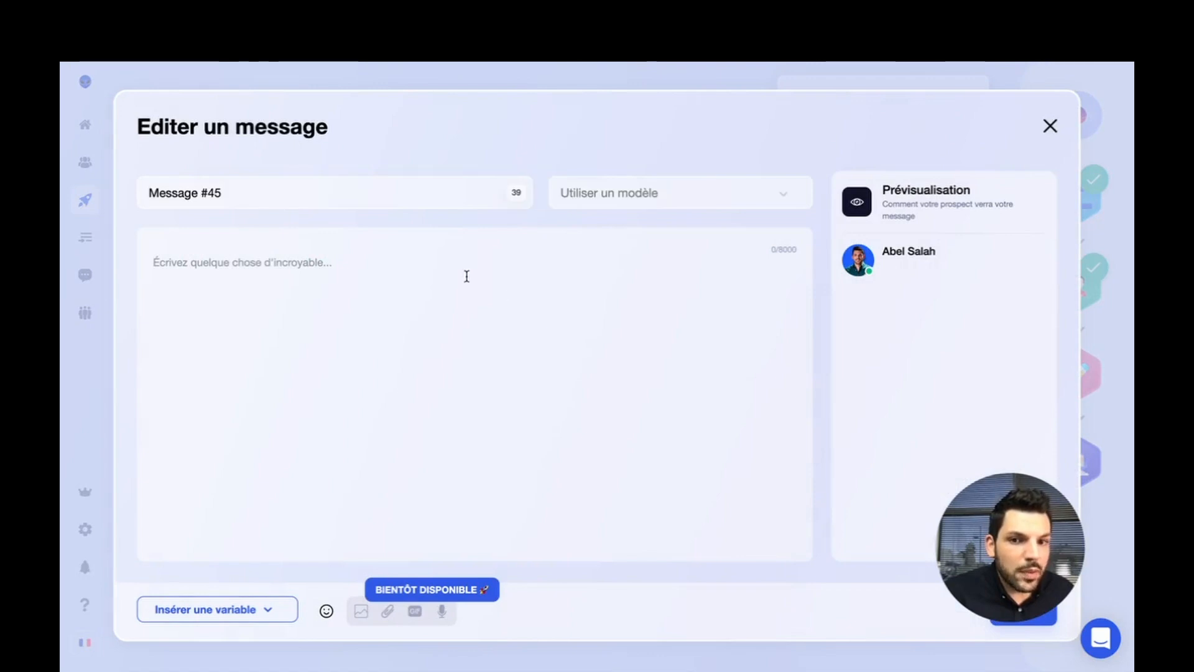
{"action": "left_click", "coordinate": [639, 194]}
{"action": "left_click", "coordinate": [642, 340]}
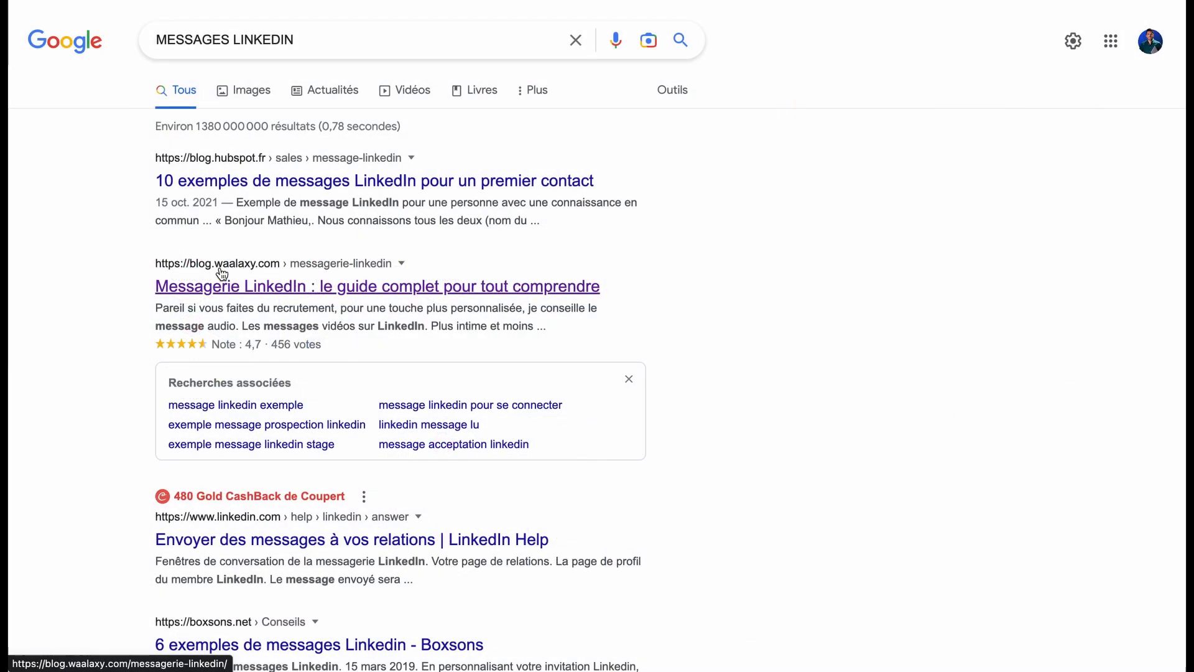
Open the Waalaxy blog's LinkedIn messaging guide from the search results and go to its Templates Linkedin articles.
{"action": "left_click", "coordinate": [260, 288]}
{"action": "mouse_move", "coordinate": [198, 32]}
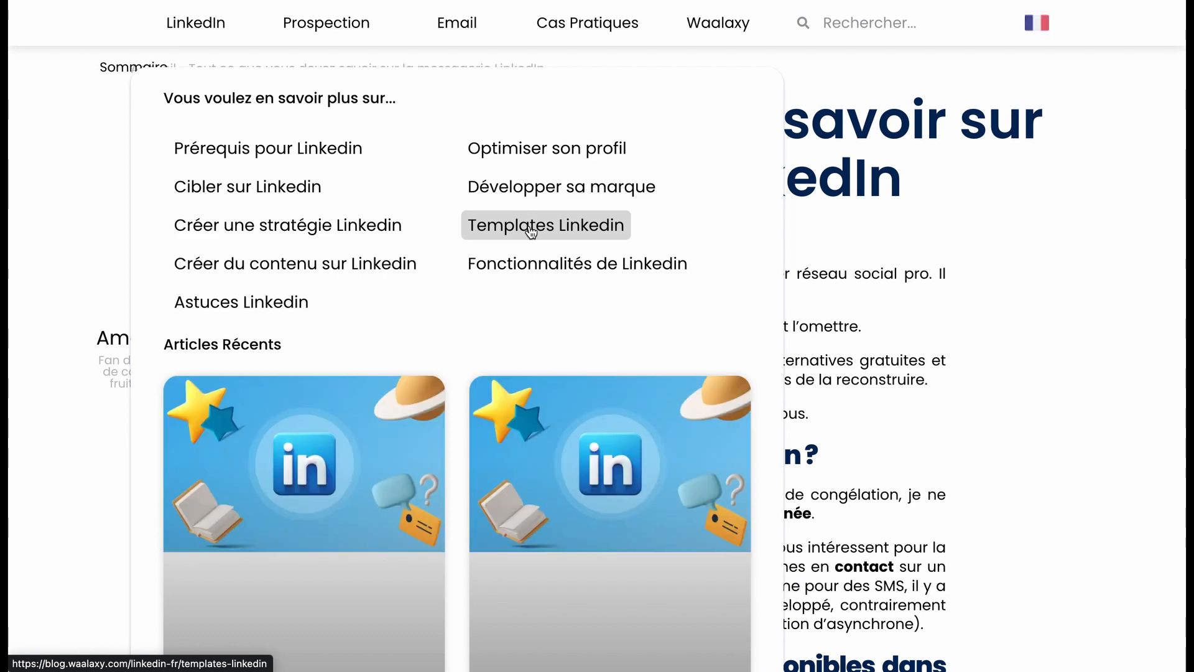
{"action": "left_click", "coordinate": [563, 231]}
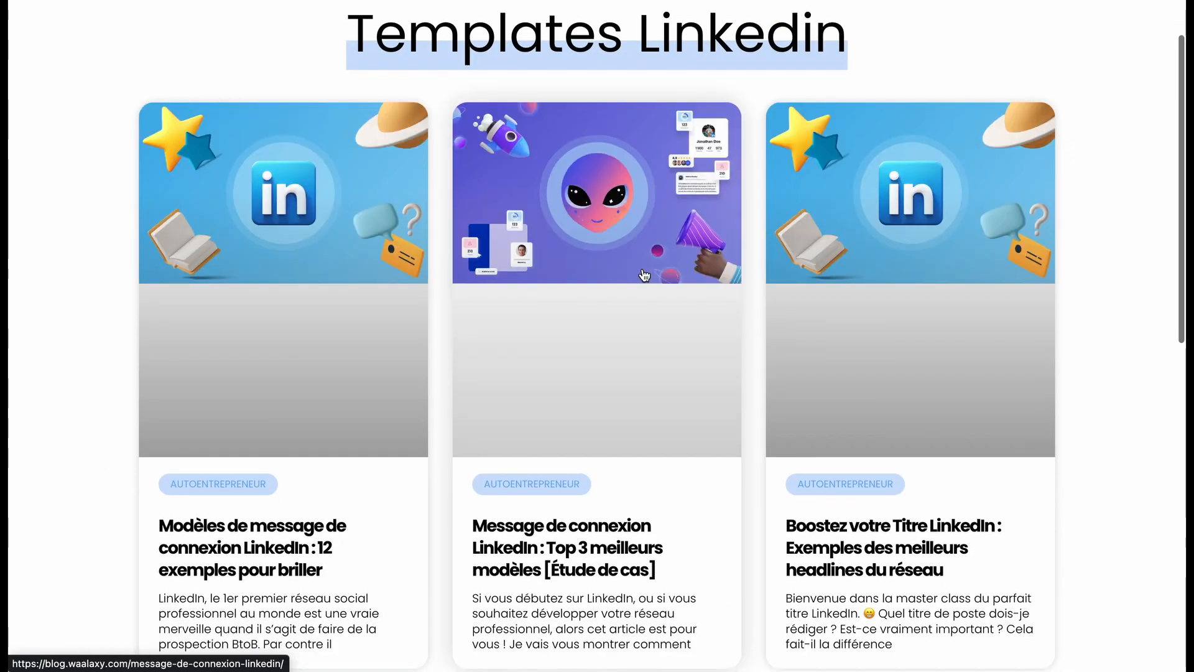
{"action": "mouse_move", "coordinate": [461, 38]}
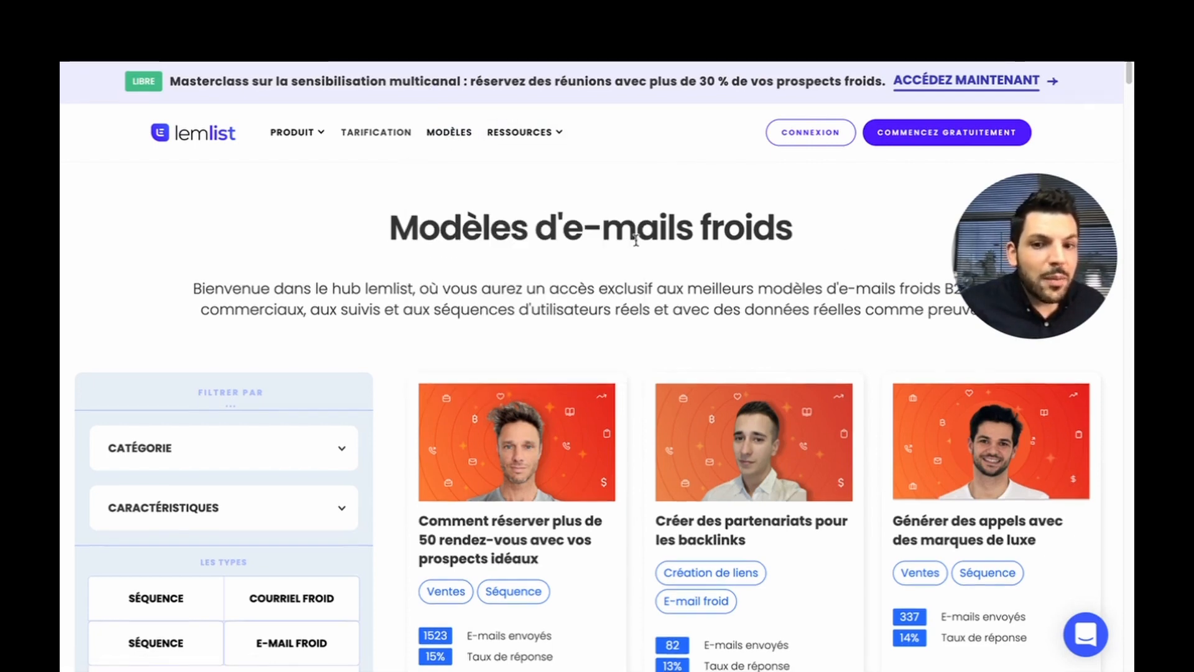
Look through lemlist's cold email templates for sales and prospecting sequences.
{"action": "scroll", "coordinate": [636, 241], "scroll_direction": "down", "scroll_amount": 3}
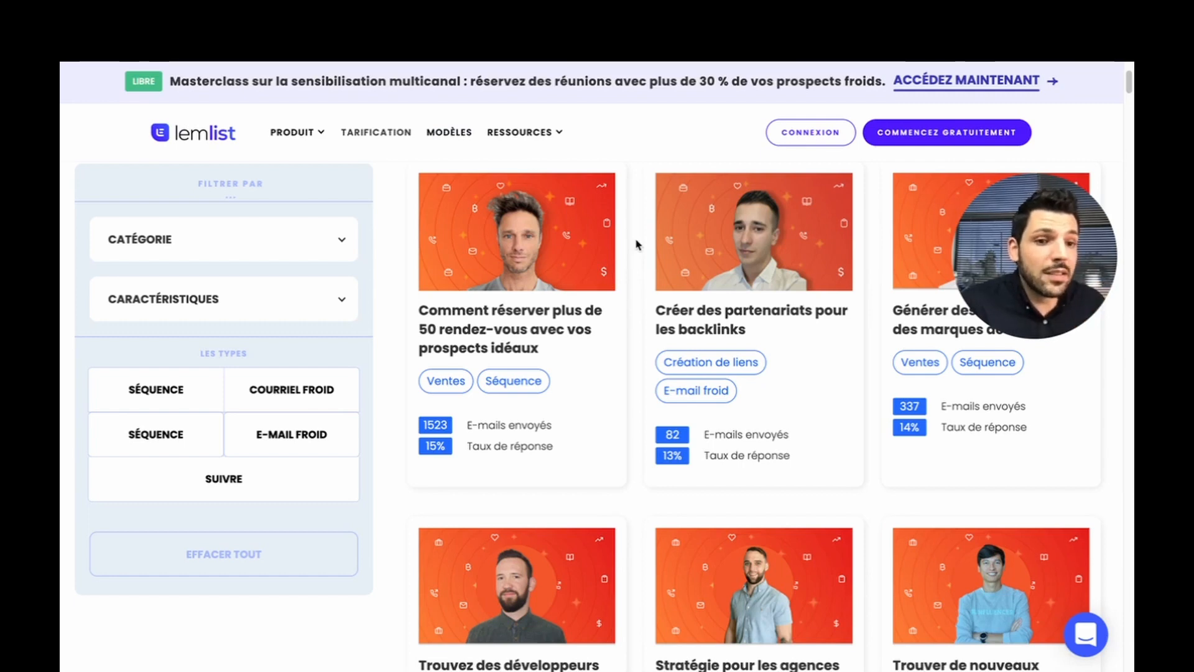
{"action": "scroll", "coordinate": [746, 287], "scroll_direction": "down", "scroll_amount": 1}
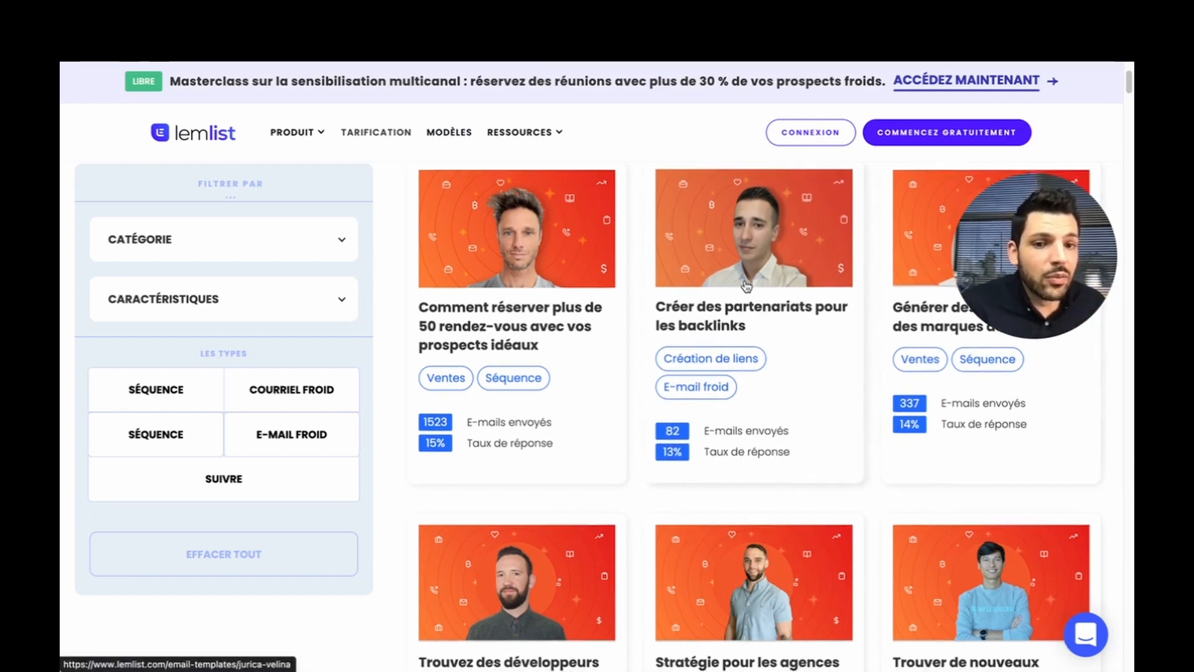
{"action": "scroll", "coordinate": [746, 285], "scroll_direction": "down", "scroll_amount": 5}
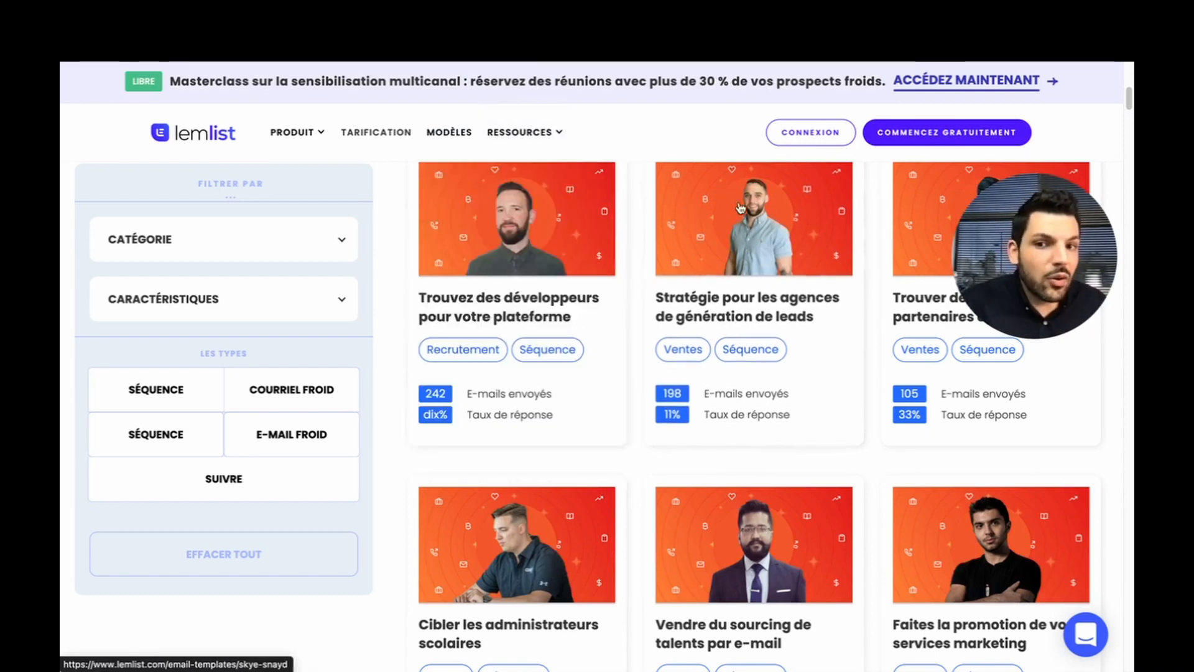
{"action": "scroll", "coordinate": [751, 231], "scroll_direction": "down", "scroll_amount": 6}
{"action": "scroll", "coordinate": [751, 231], "scroll_direction": "down", "scroll_amount": 10}
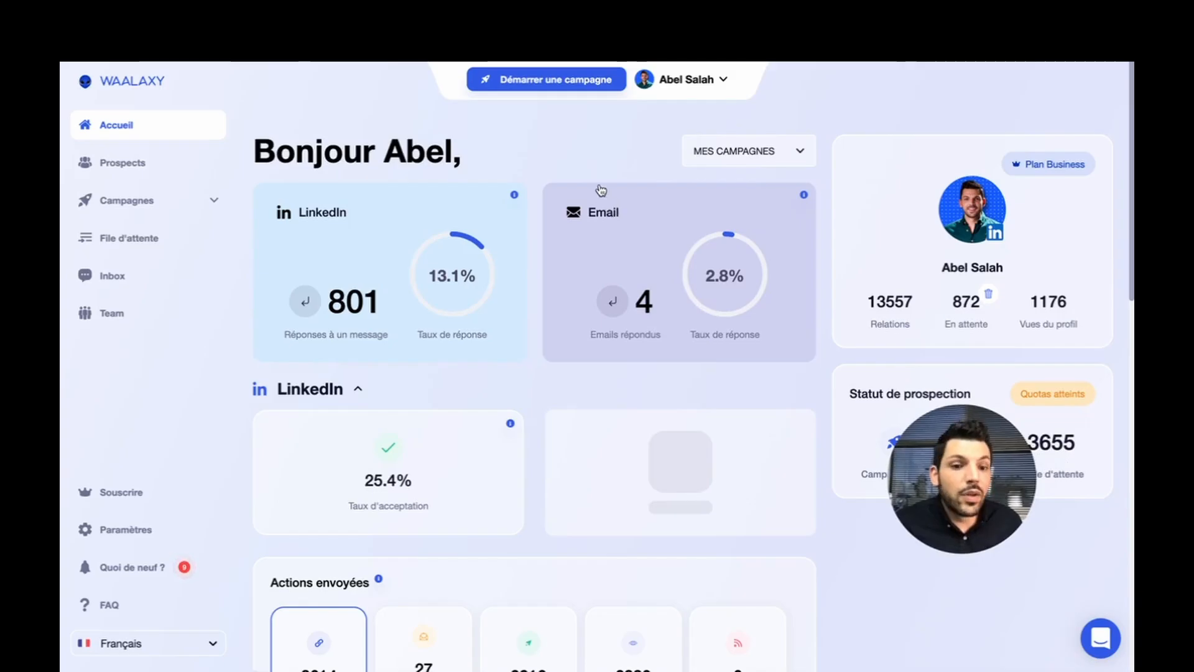
Start a new Waalaxy campaign from the Book a call or a demo sequence in the Vente category, keeping its default name.
{"action": "left_click", "coordinate": [568, 84]}
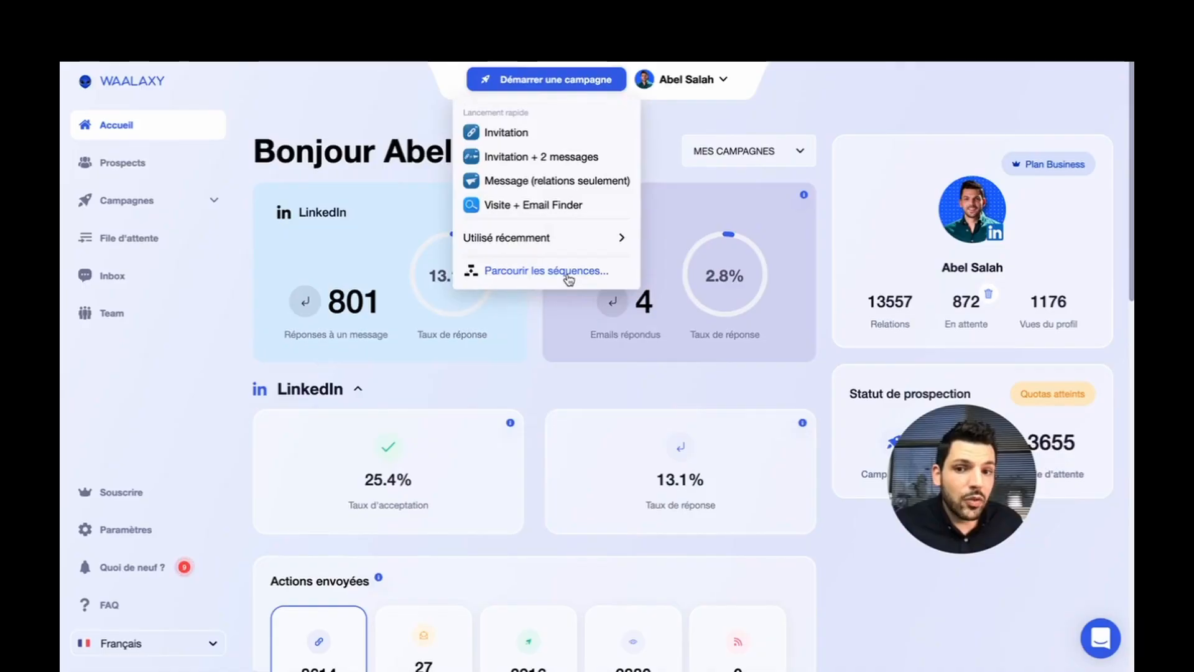
{"action": "left_click", "coordinate": [567, 273]}
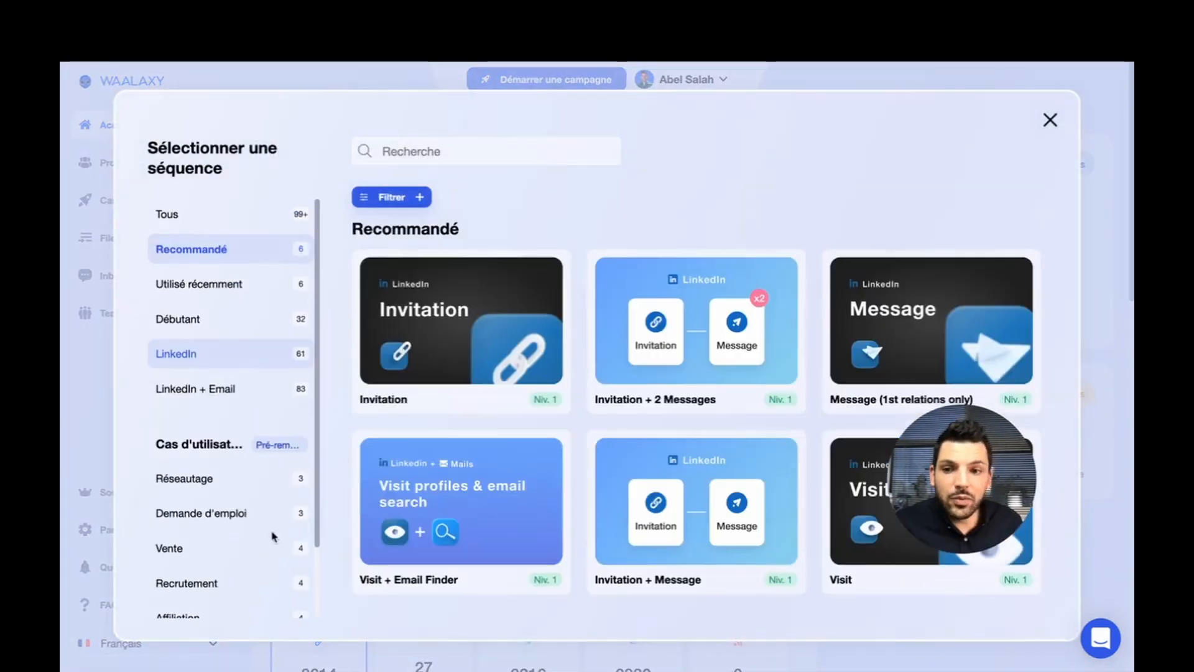
{"action": "left_click", "coordinate": [219, 560]}
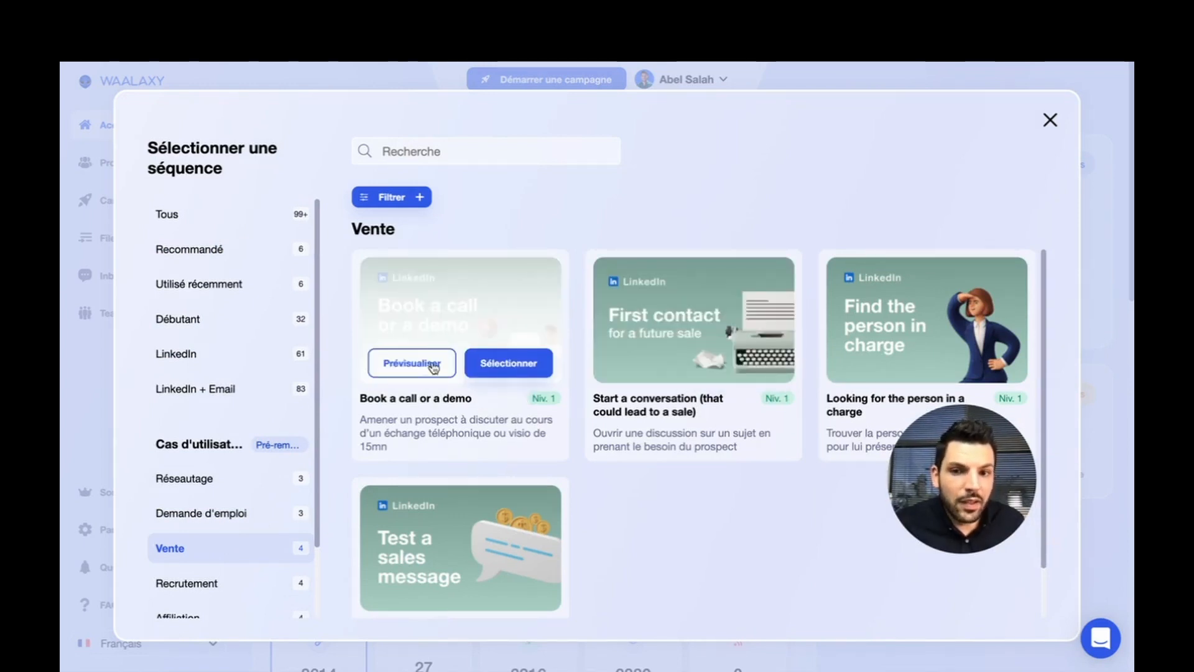
{"action": "left_click", "coordinate": [505, 367]}
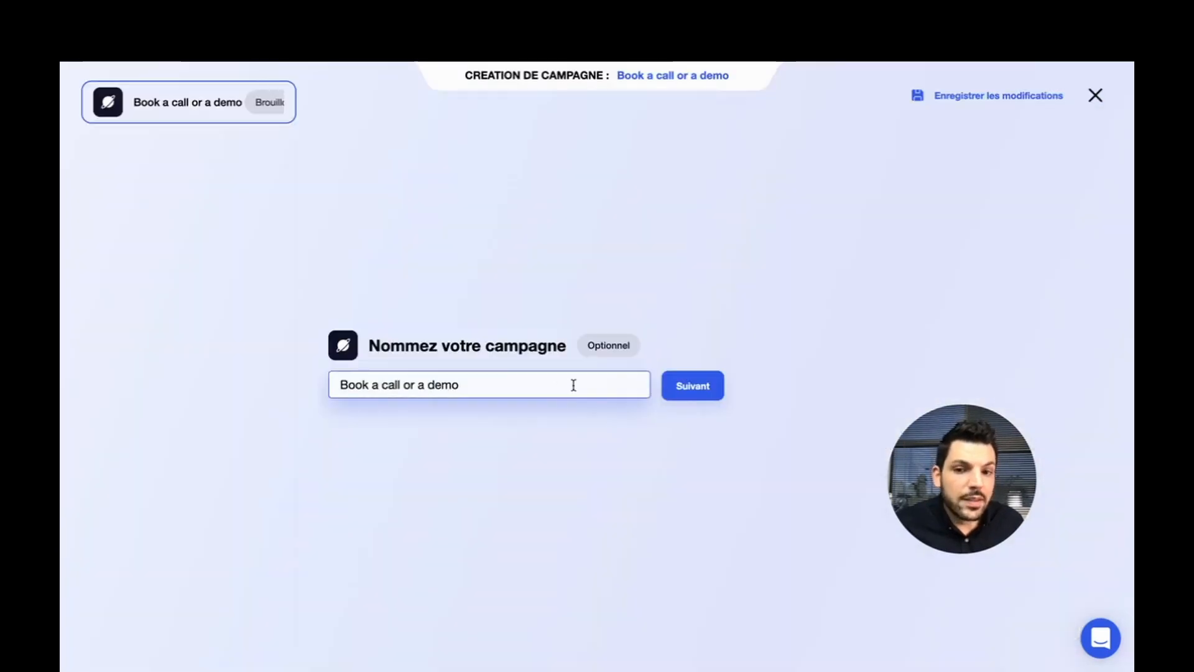
{"action": "left_click", "coordinate": [686, 391]}
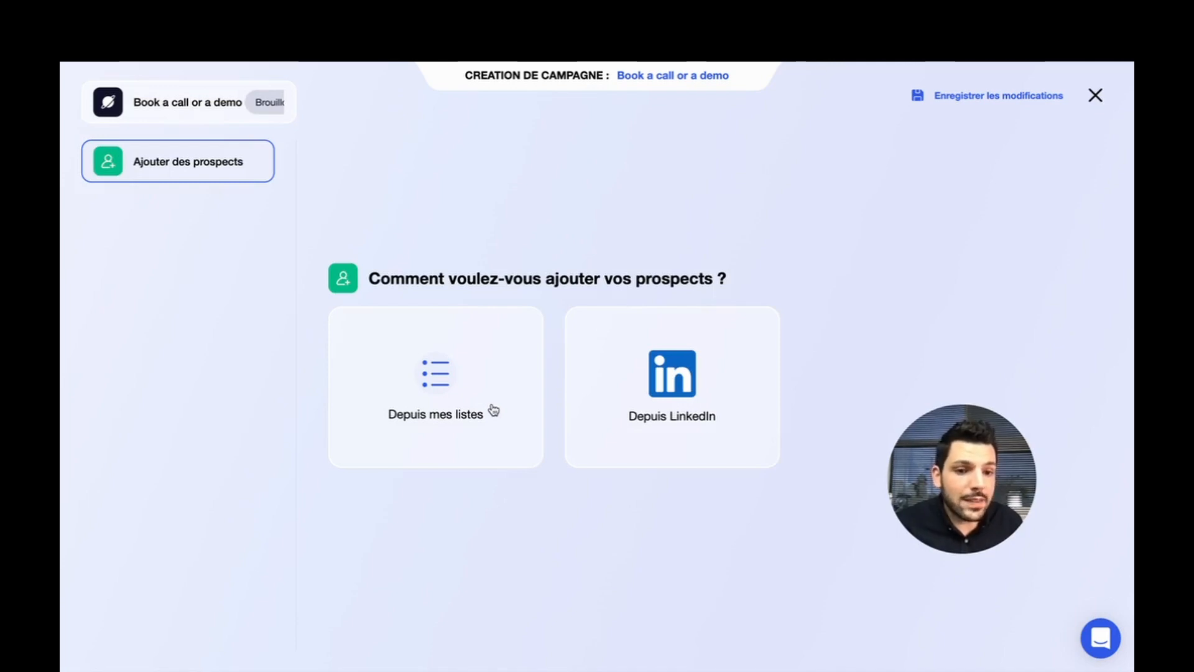
Add all prospects from the existing DIRECTEUR COMMERCIAL - FRANCE list to the campaign.
{"action": "left_click", "coordinate": [492, 410]}
{"action": "left_click", "coordinate": [480, 378]}
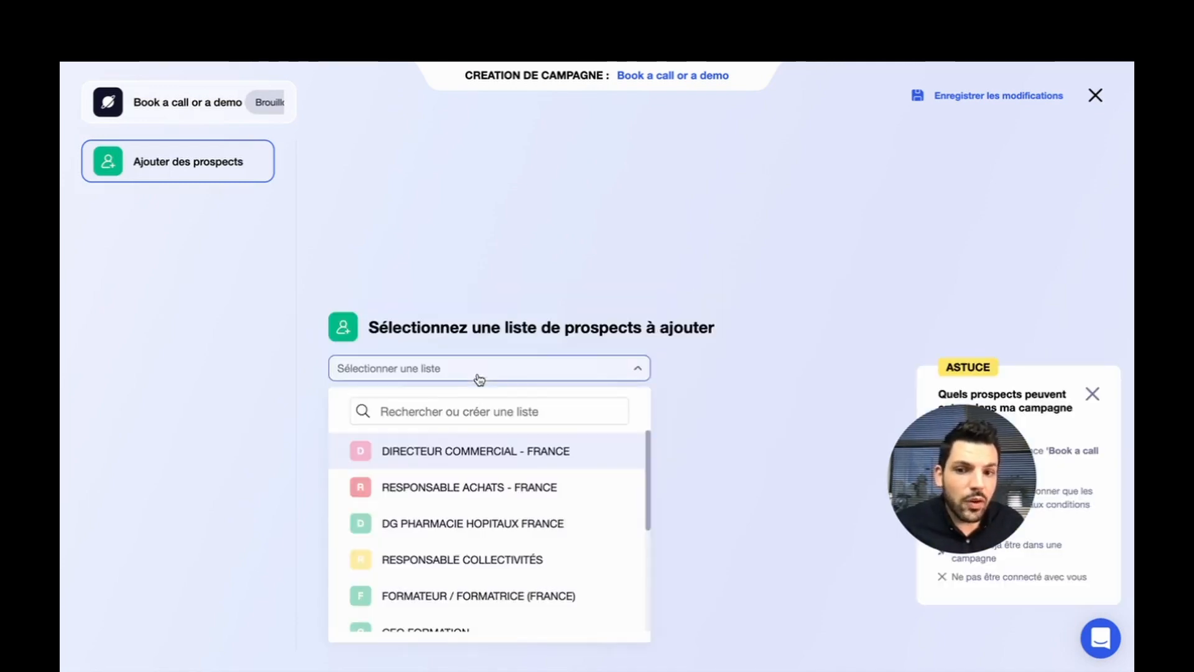
{"action": "left_click", "coordinate": [452, 450]}
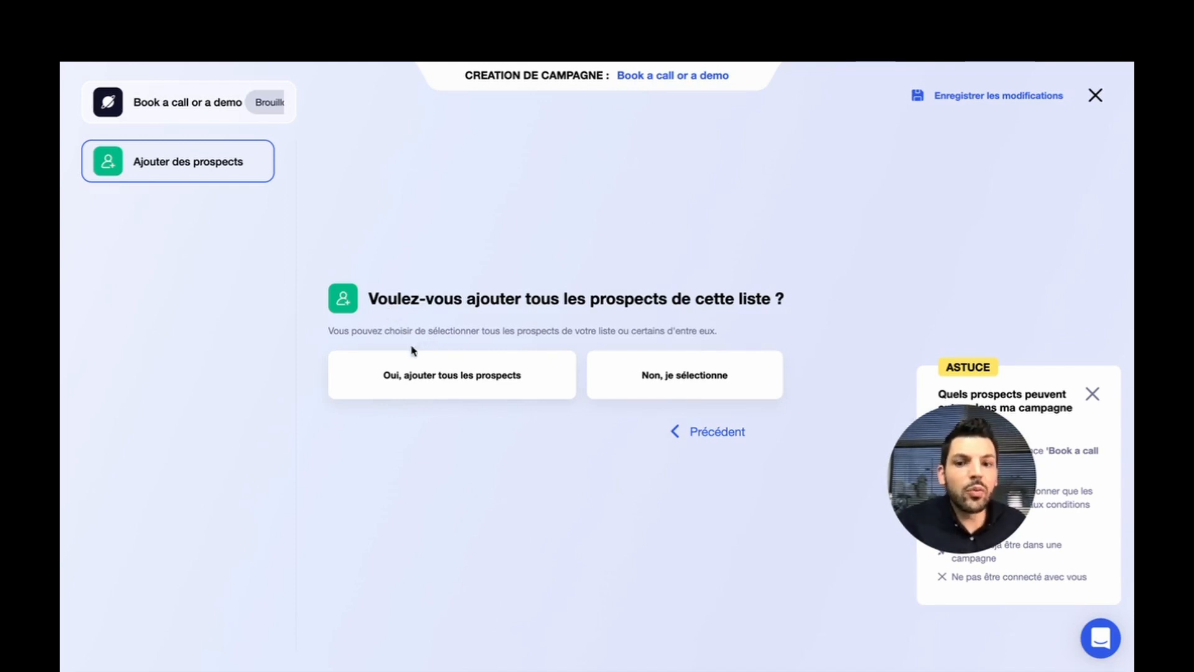
{"action": "left_click", "coordinate": [430, 380]}
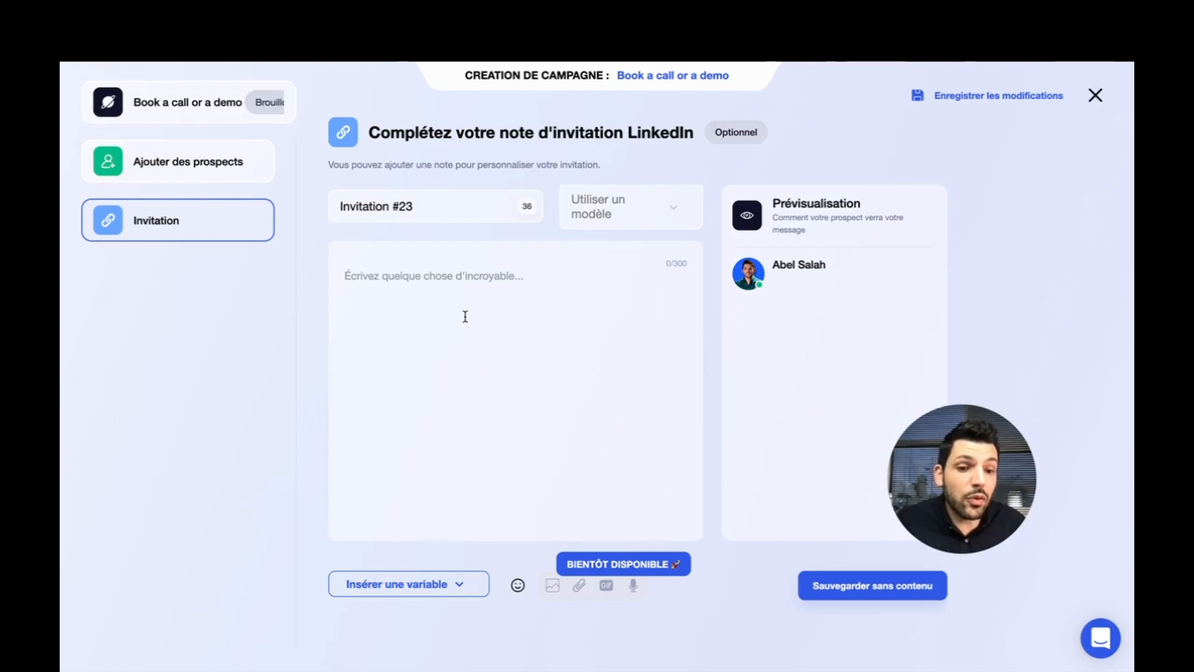
Save the LinkedIn invitation without a note and set the delay after its acceptance to 3 days.
{"action": "left_click", "coordinate": [883, 594]}
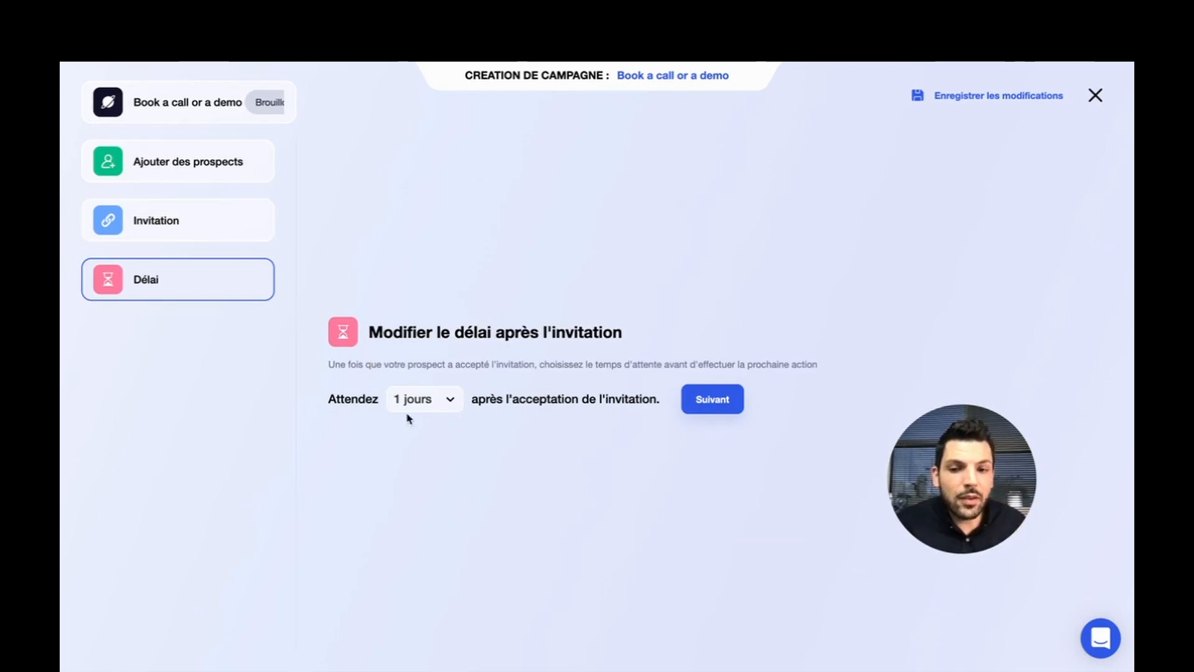
{"action": "left_click", "coordinate": [423, 403]}
{"action": "left_click", "coordinate": [598, 462]}
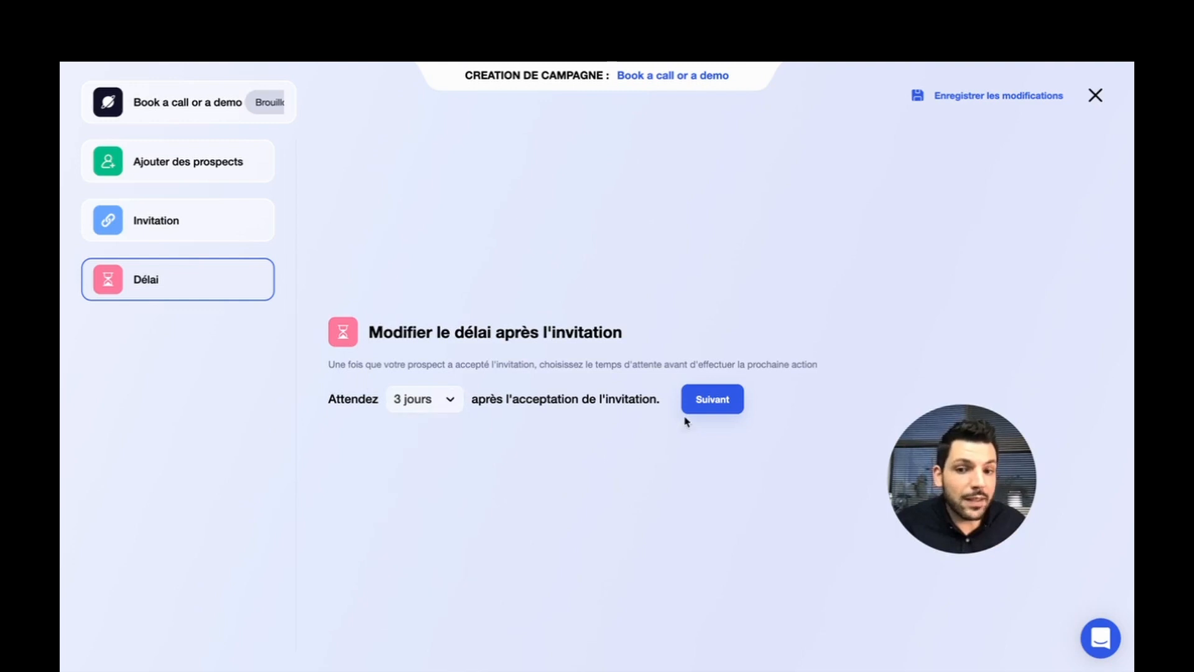
{"action": "left_click", "coordinate": [699, 406]}
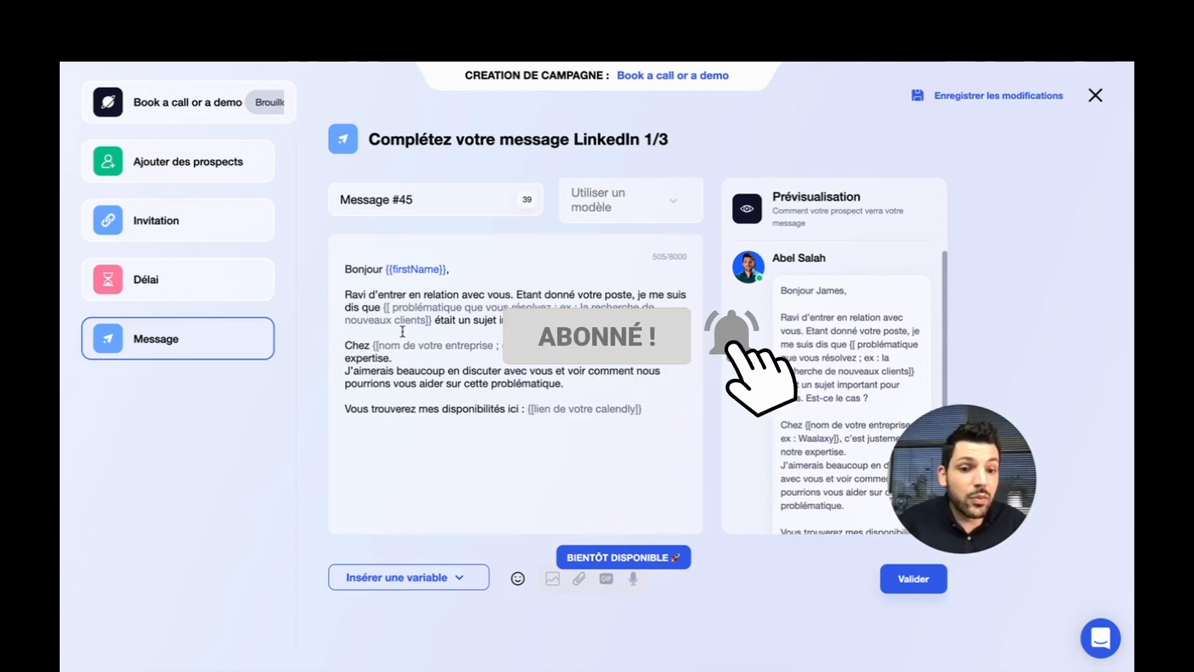
Validate the first prefilled LinkedIn message with a 2-day wait after it, and set the delay after the second message to 2 days.
{"action": "left_click", "coordinate": [896, 587]}
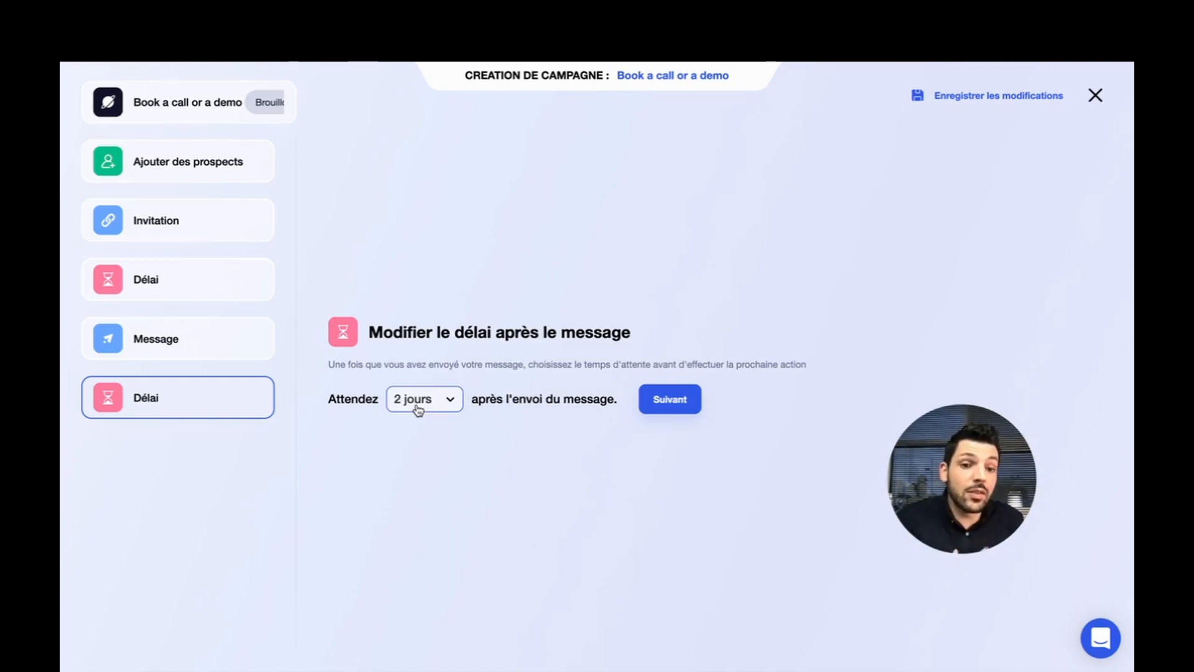
{"action": "left_click", "coordinate": [660, 401]}
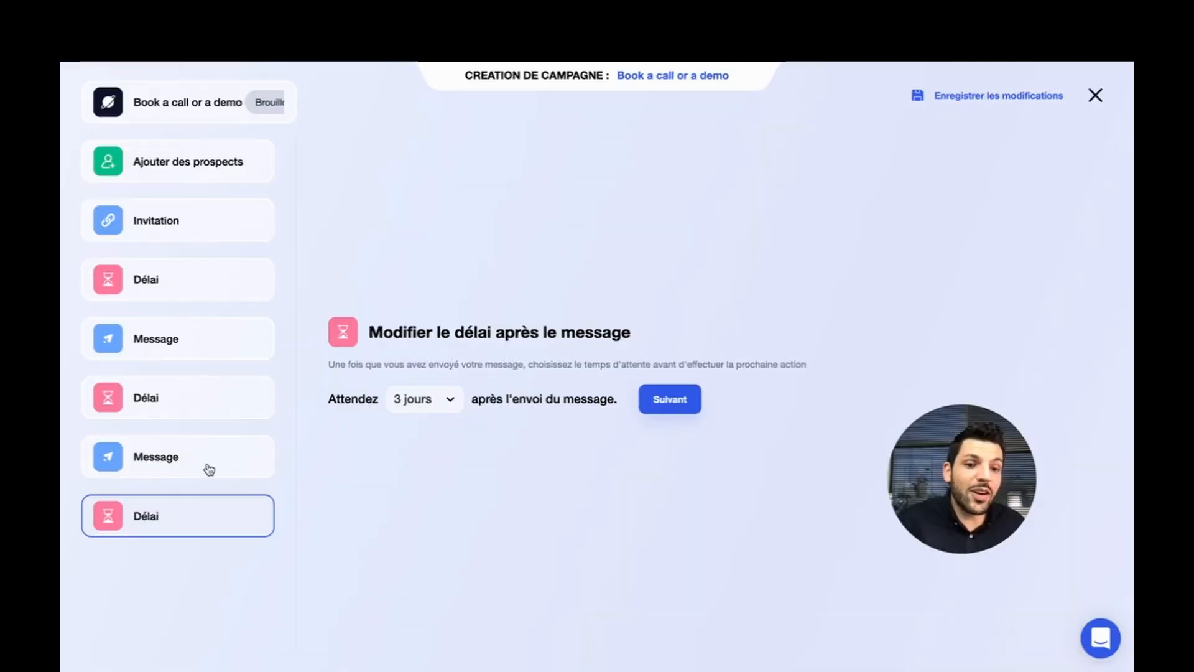
{"action": "left_click", "coordinate": [409, 401]}
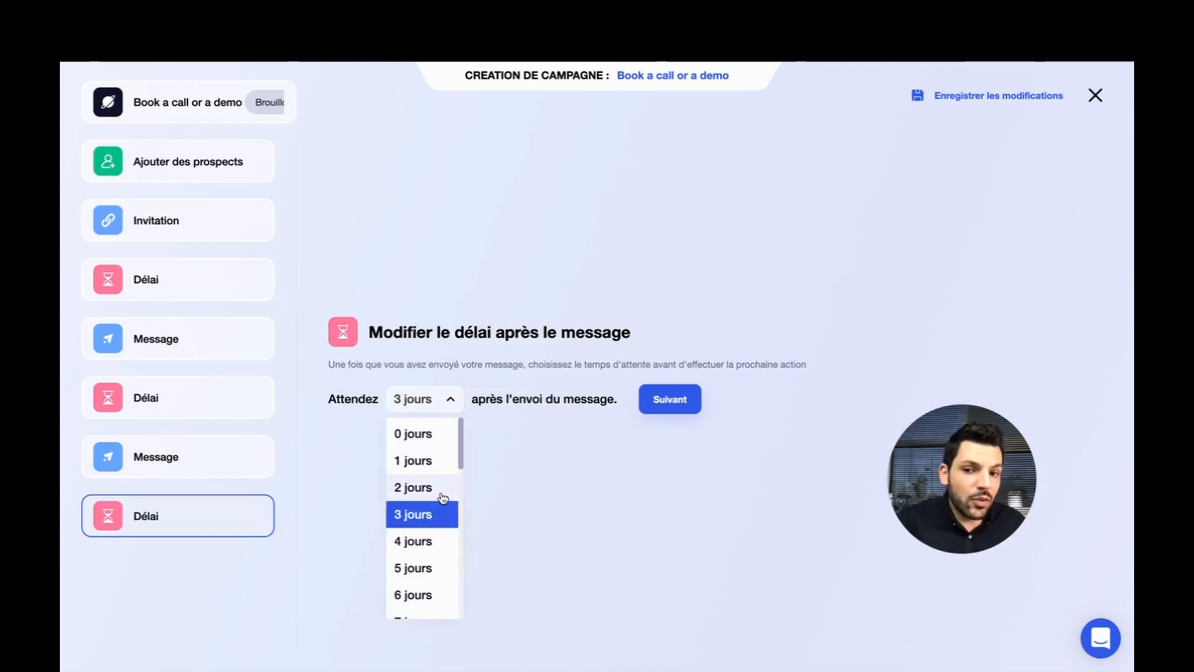
{"action": "left_click", "coordinate": [413, 487]}
{"action": "left_click", "coordinate": [669, 403]}
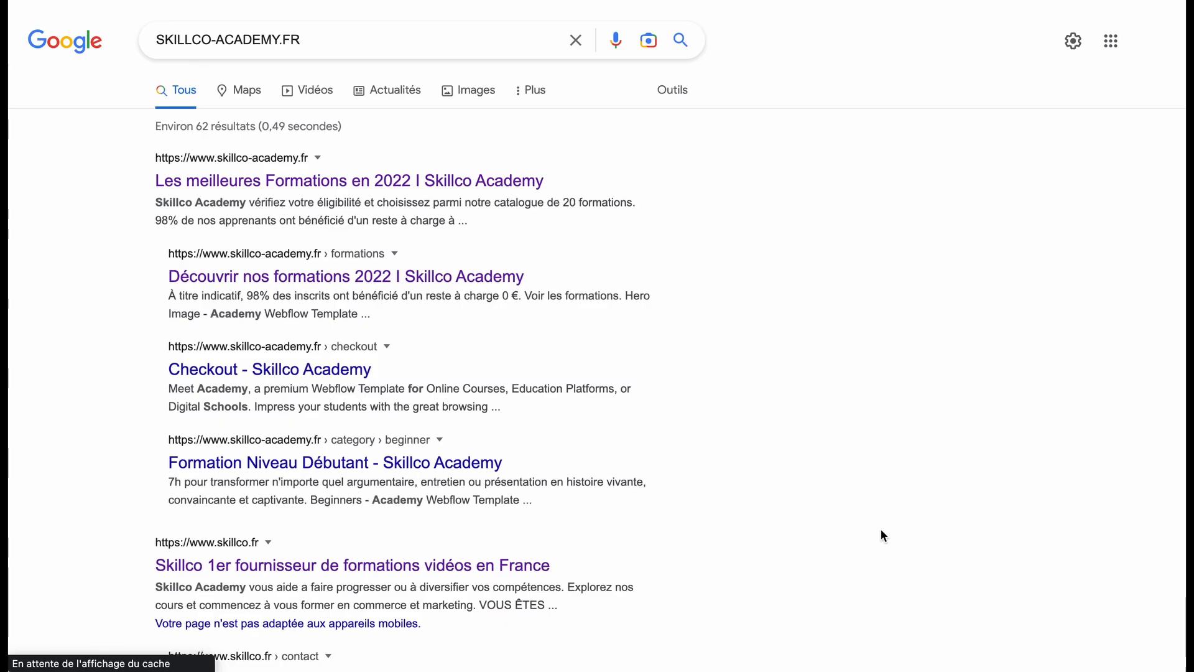
Open the Skillco Academy website from the search results, look over its featured courses and request the full list of trainings.
{"action": "left_click", "coordinate": [398, 189]}
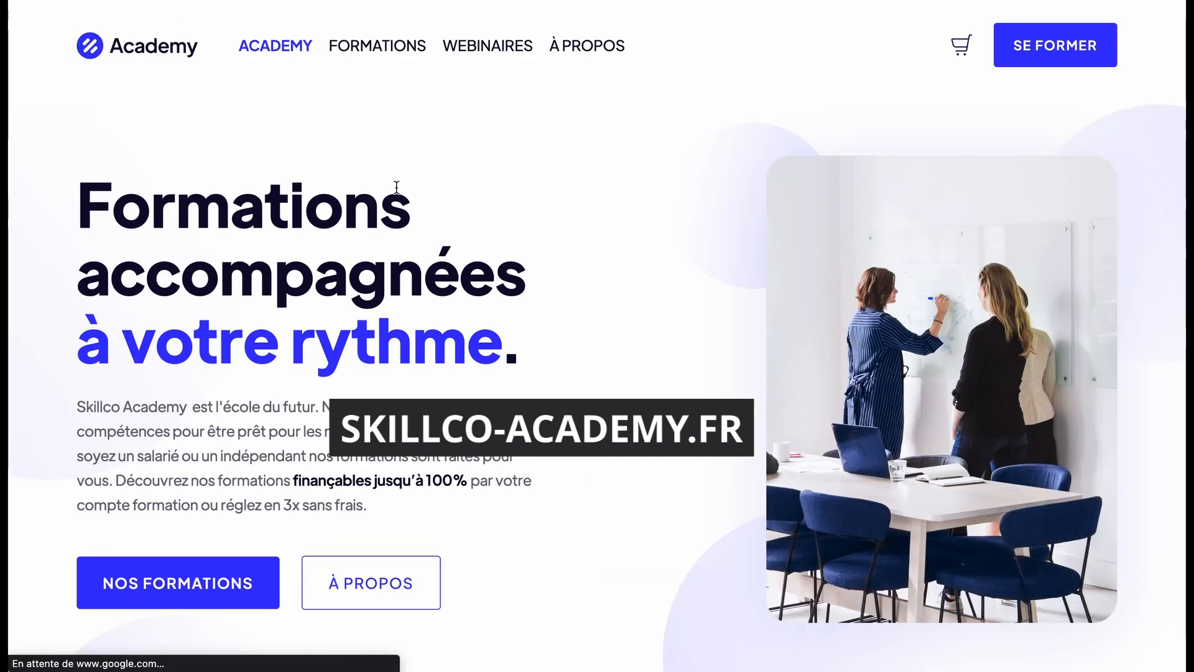
{"action": "scroll", "coordinate": [396, 188], "scroll_direction": "down", "scroll_amount": 10}
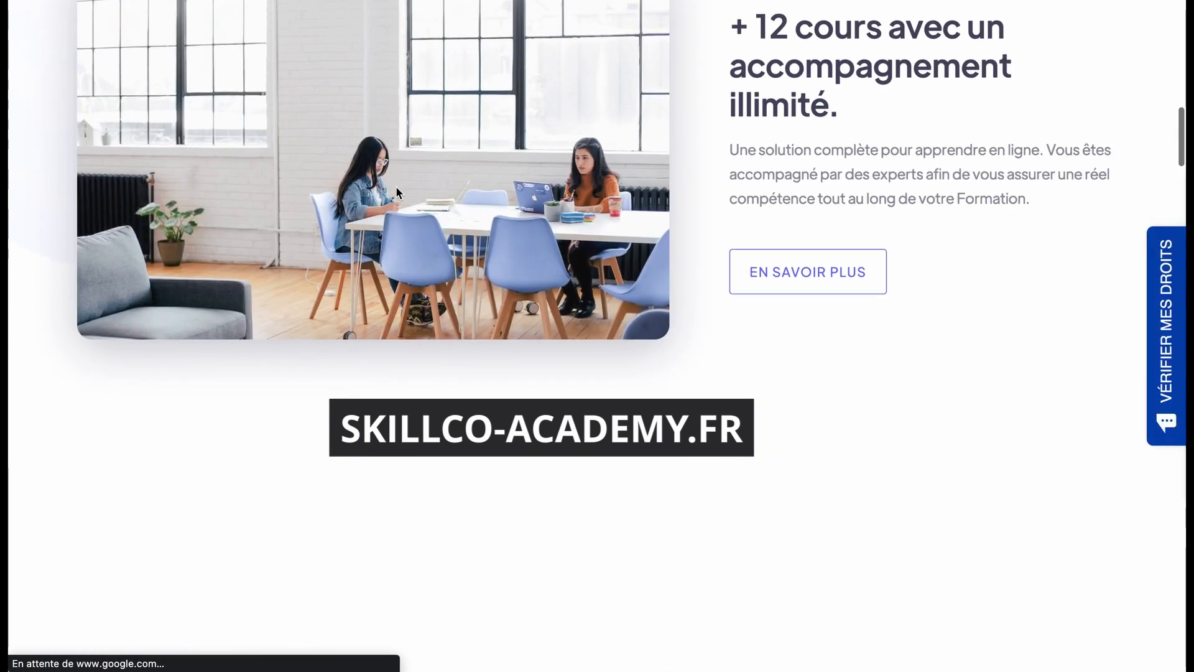
{"action": "scroll", "coordinate": [521, 294], "scroll_direction": "down", "scroll_amount": 5}
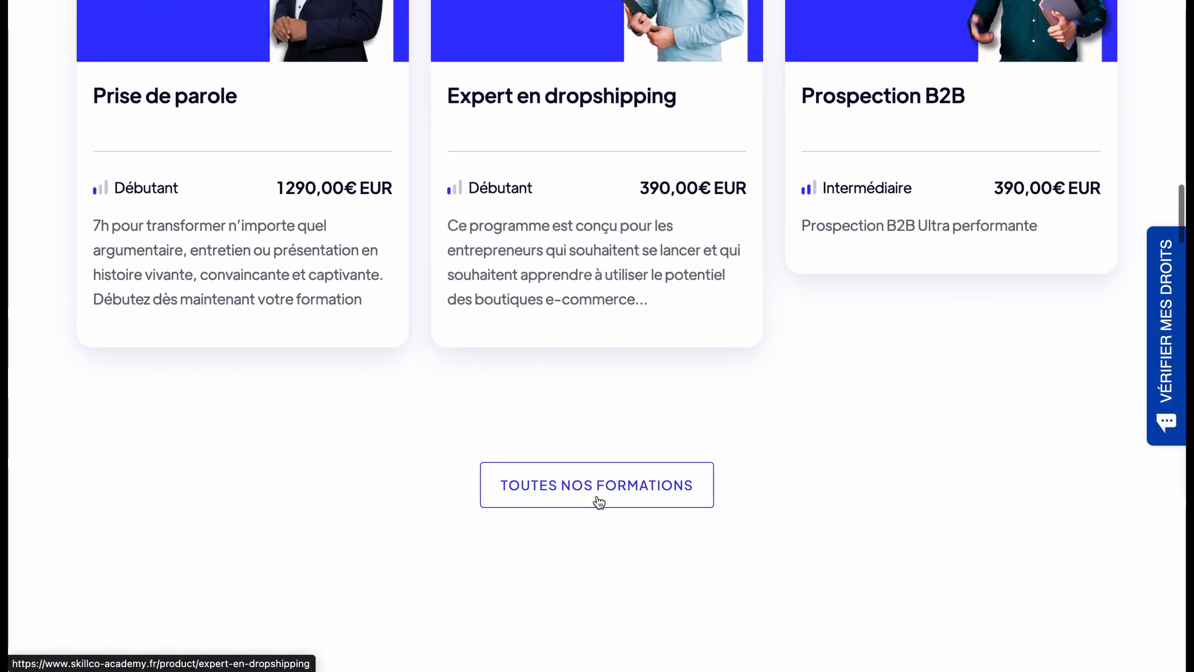
{"action": "left_click", "coordinate": [591, 487]}
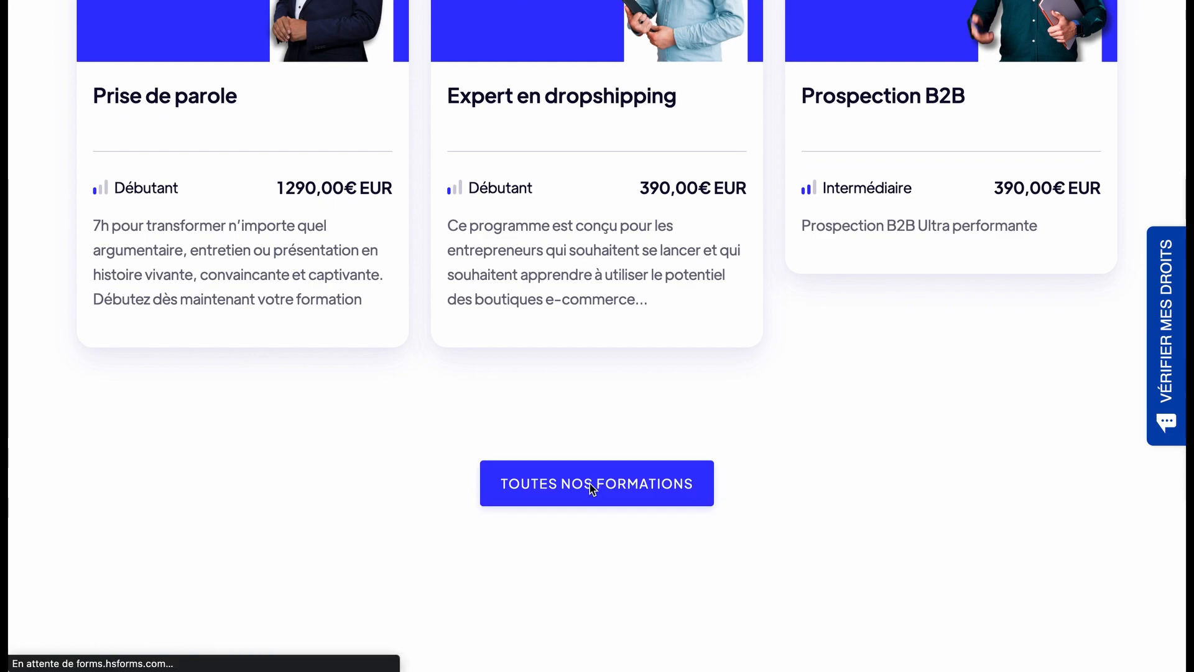